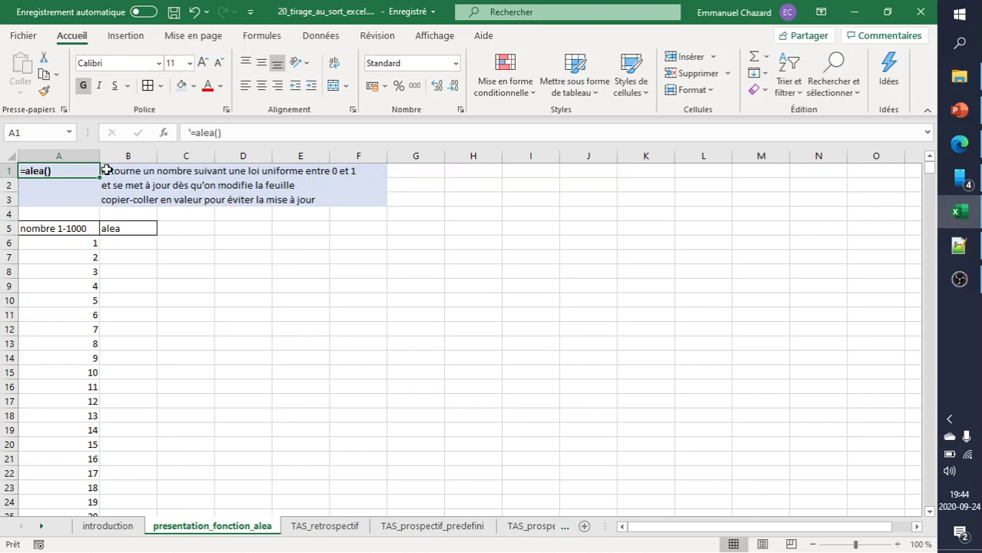
- Check how far the list of numbers from 1 to 1000 extends in column A
left_click(71, 232)
key("ctrl+Down")
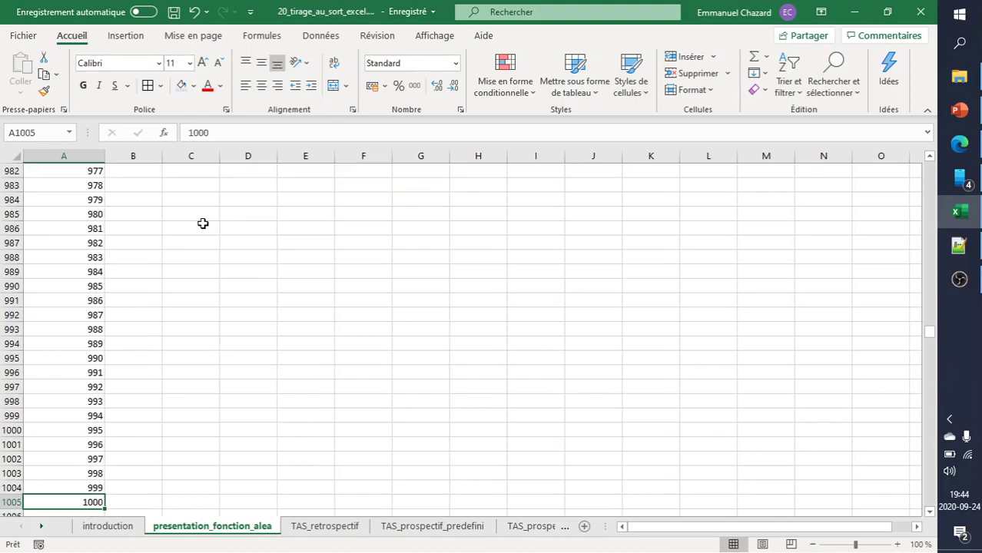
key("ctrl+Up")
key("Up")
key("Up")
- Enter the formula =alea() in cell B6, beside the first number of the list
key("Down")
key("Down")
key("Down")
key("Down")
key("Right")
key("Up")
type("=")
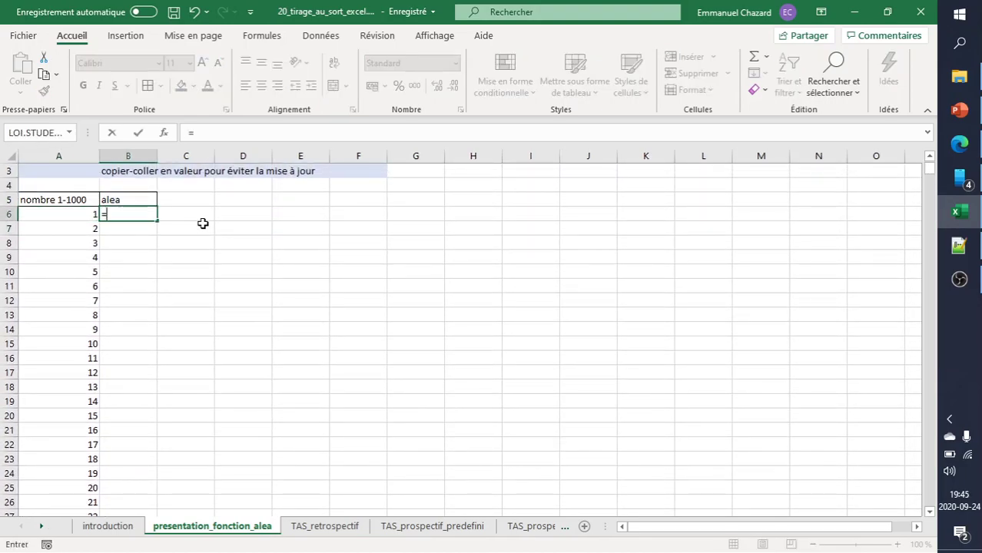
type("alea()")
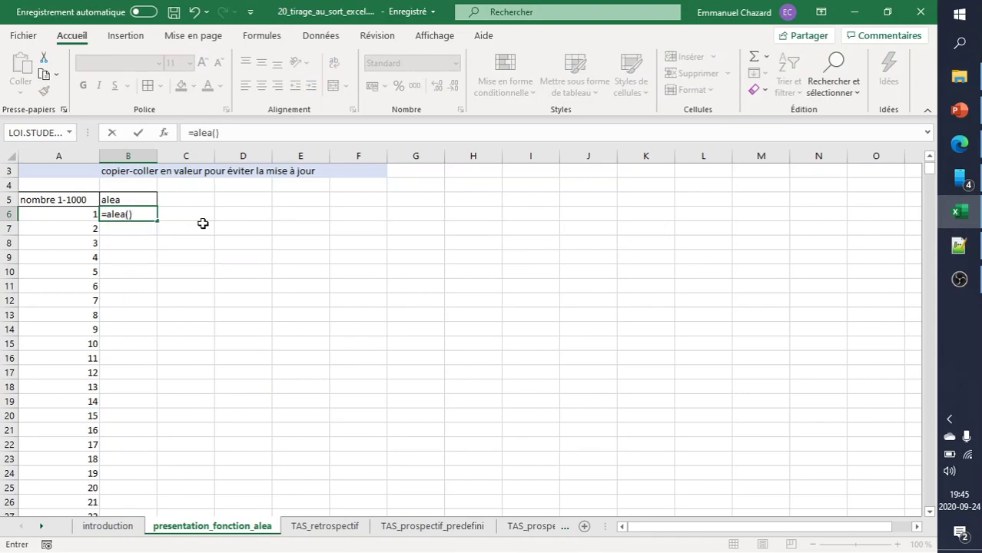
key("Return")
- Fill the random-number formula from B6 down beside the whole number list and check both ends of the column
scroll(199, 231, "up", 2)
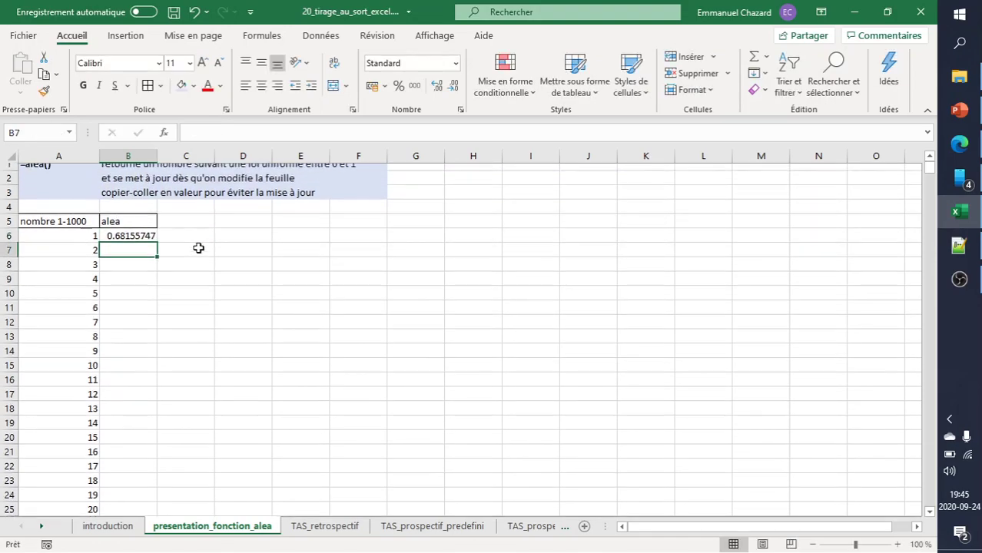
left_click(146, 243)
double_click(155, 247)
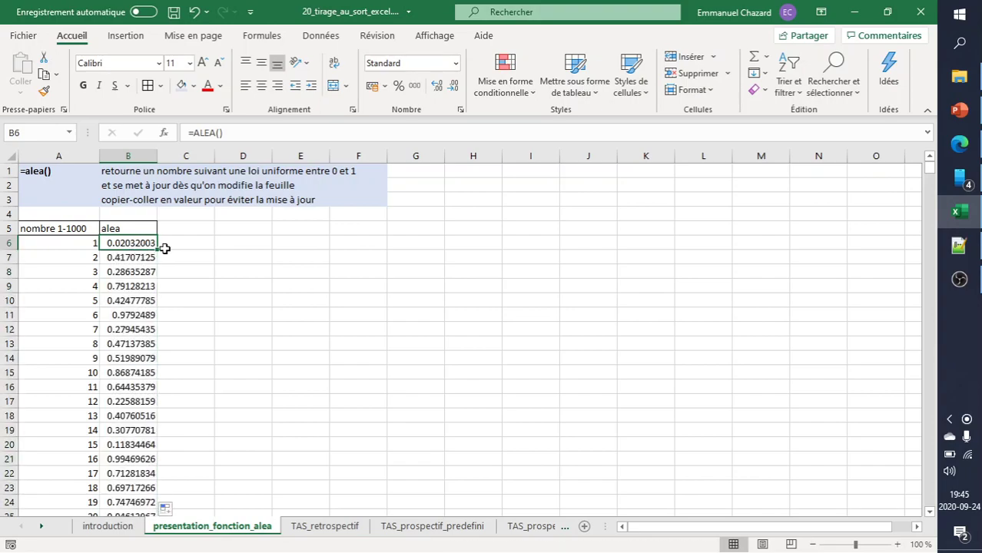
key("ctrl+Down")
key("ctrl+Up")
key("ctrl+Up")
key("ctrl+Up")
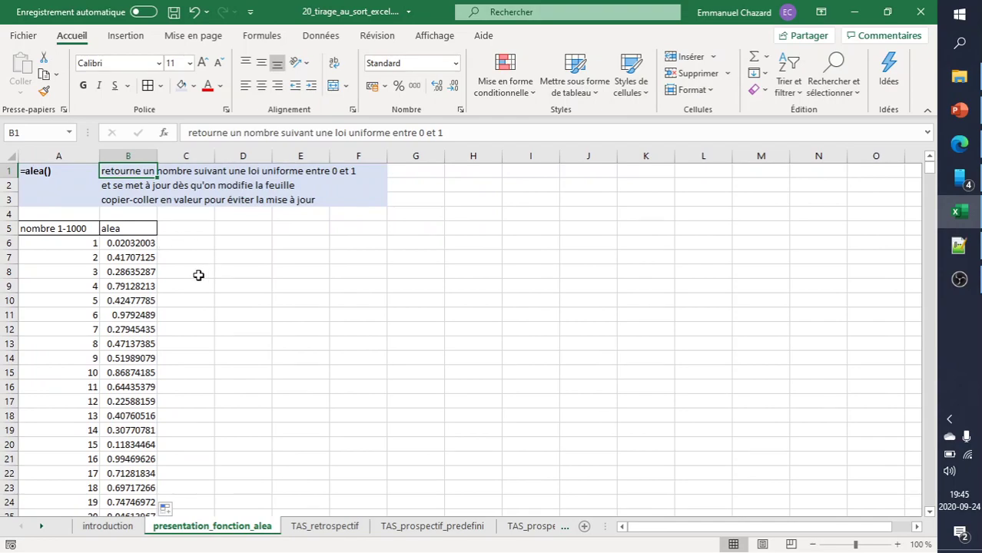
- Enter "test" in C8 and "bavoir" in C9 to trigger recalculation of the random numbers, and clear both cells
left_click(184, 277)
type("test")
key("Return")
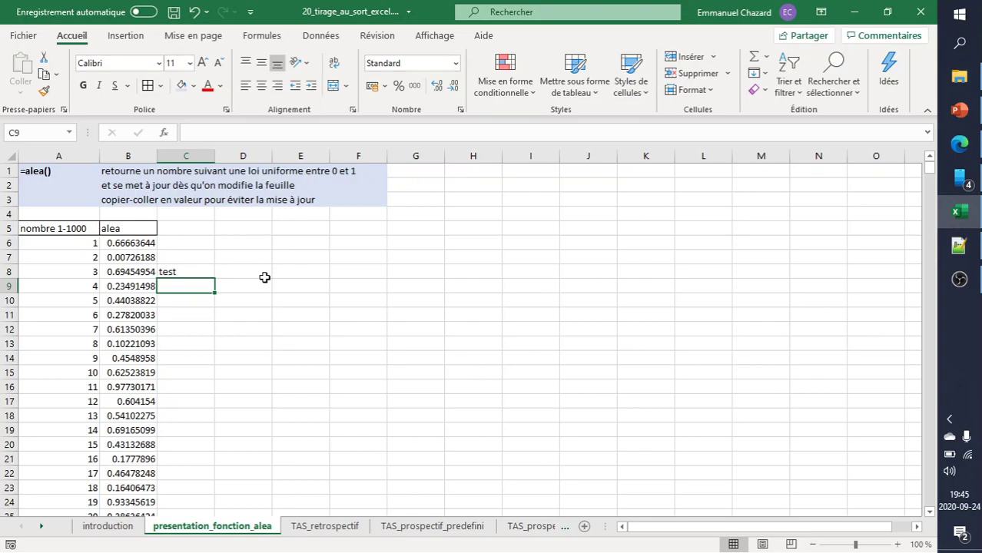
type("bavoir")
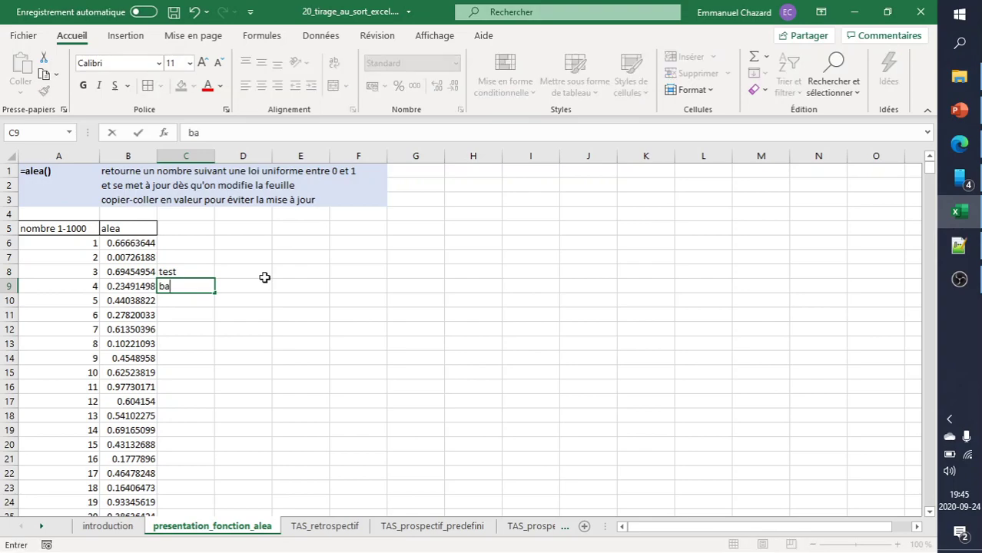
key("Return")
key("Up")
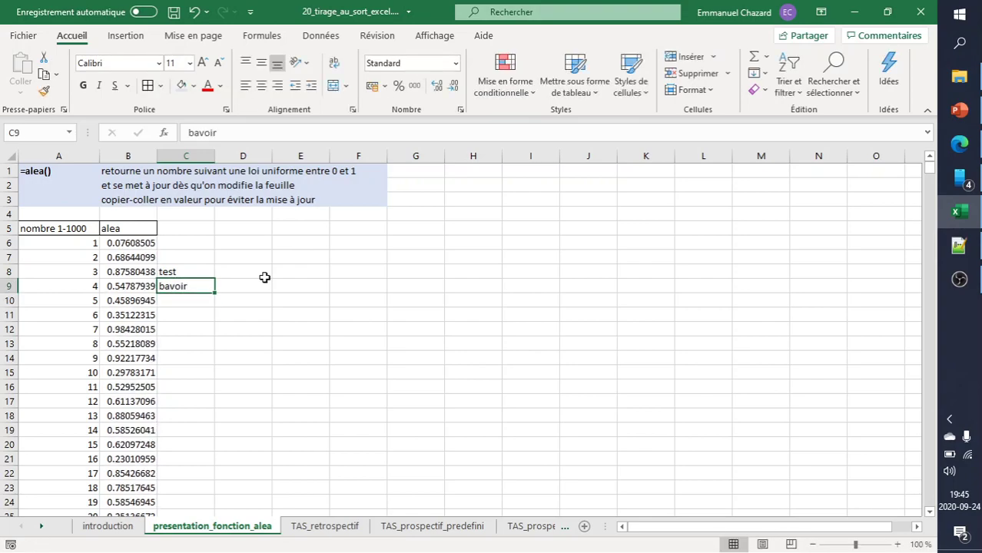
key("shift+Up")
key("Delete")
- Replace the ALEA formulas in B6:B1005 with their values and check the contents of B6 and B7
key("Up")
key("Up")
key("Up")
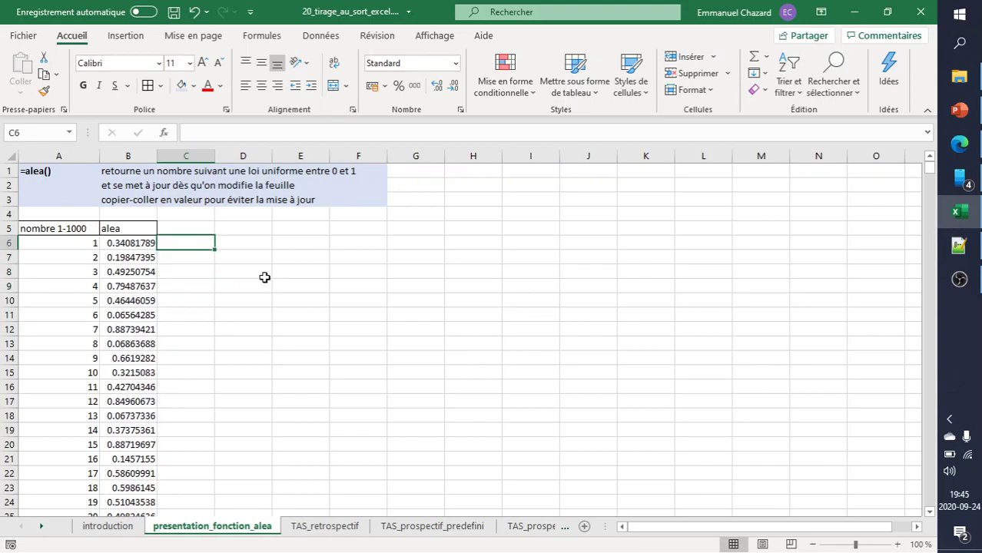
key("Left")
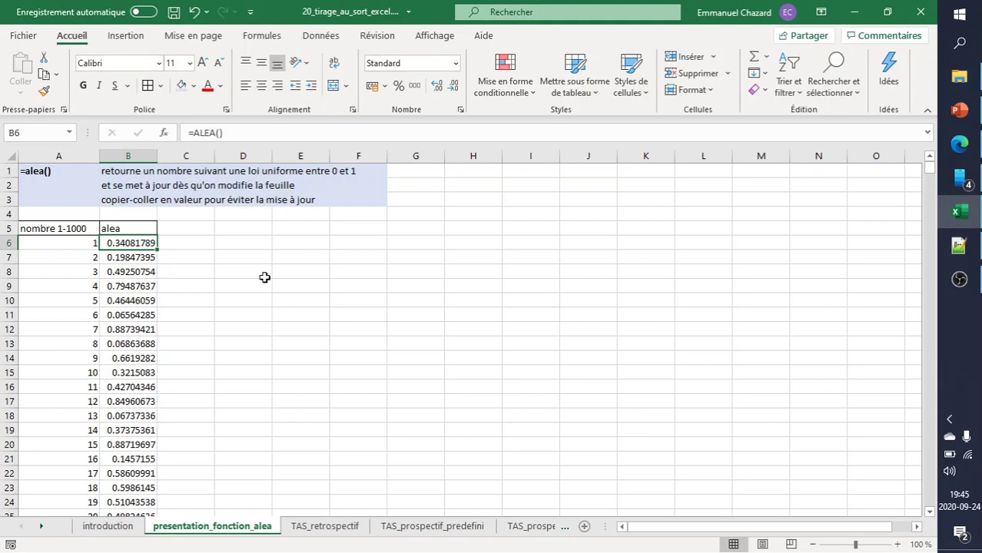
key("ctrl+shift+Down")
key("ctrl+c")
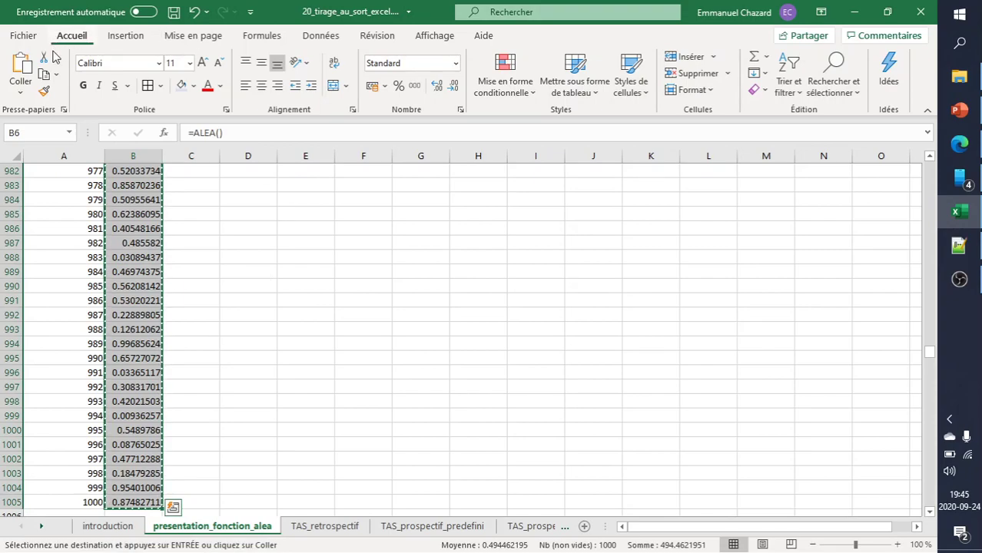
left_click(20, 89)
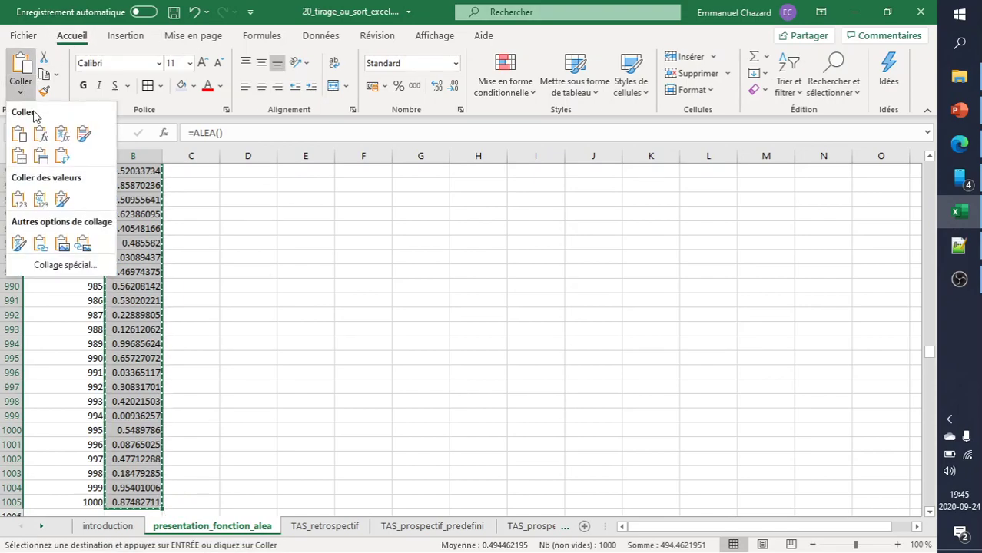
left_click(20, 201)
key("ctrl+BackSpace")
left_click(144, 244)
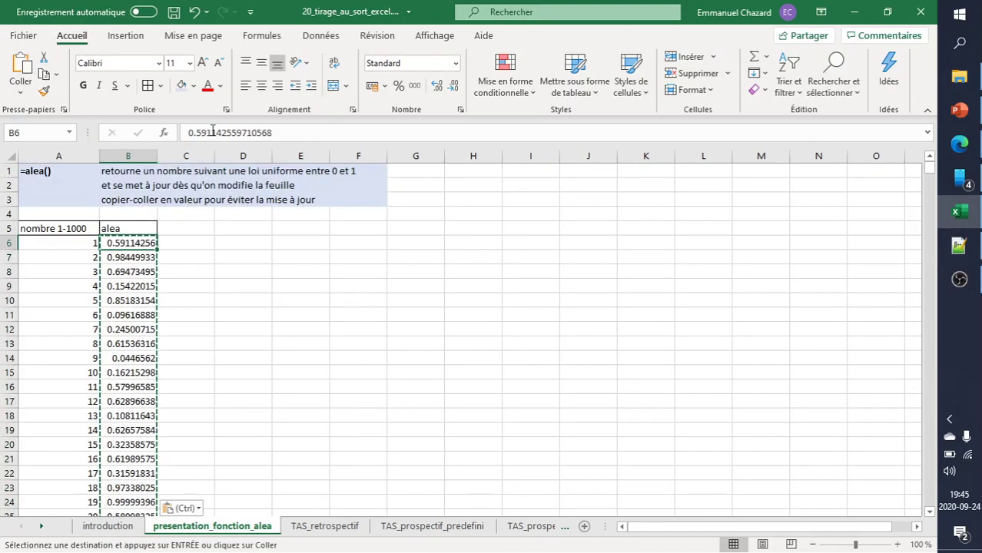
left_click(136, 259)
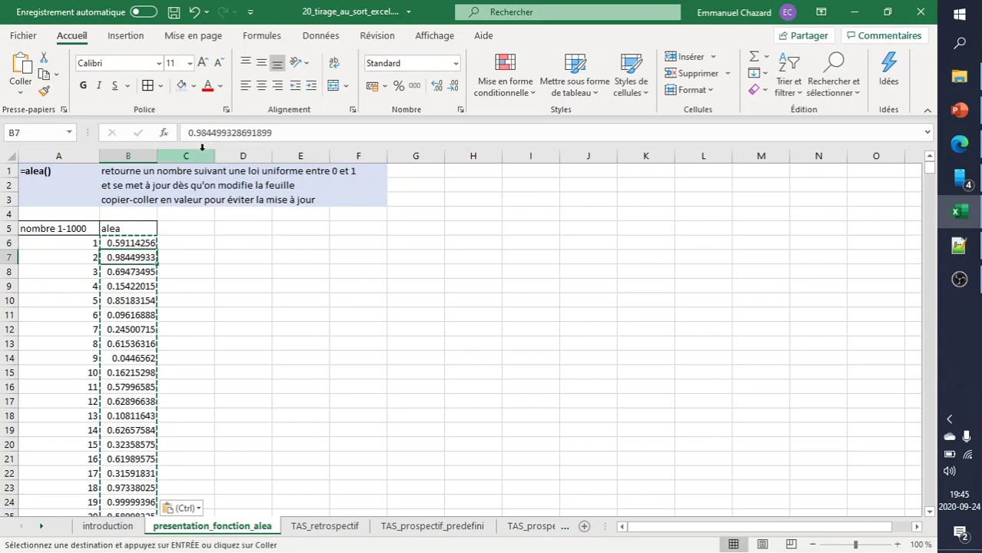
key("Escape")
- Insert a histogram of the random values in B6:B1005
left_click(136, 243)
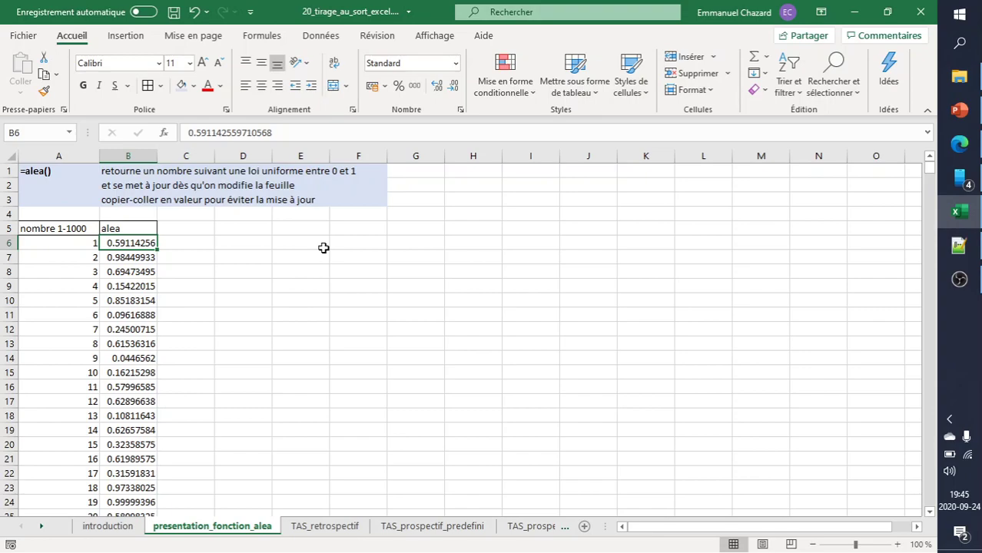
key("ctrl+shift+Down")
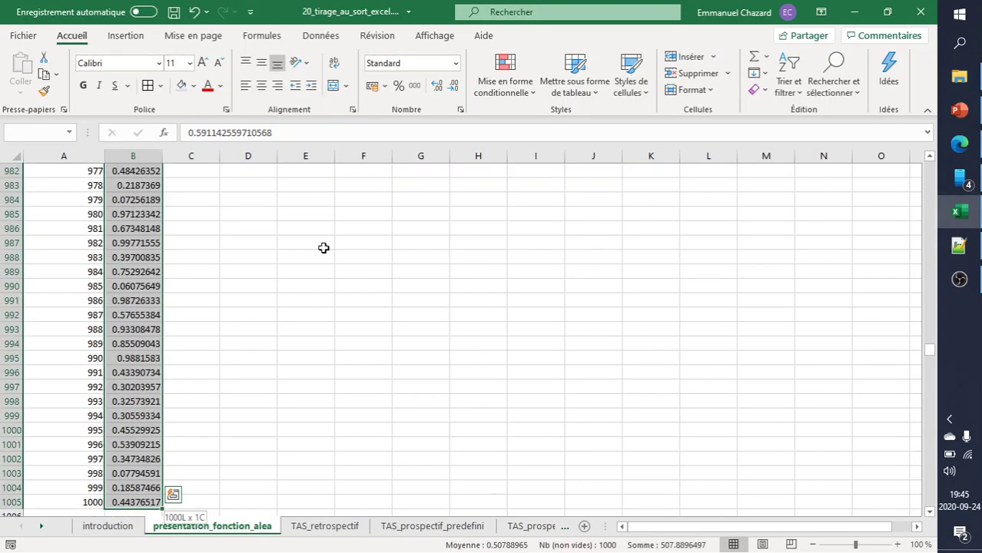
left_click(329, 42)
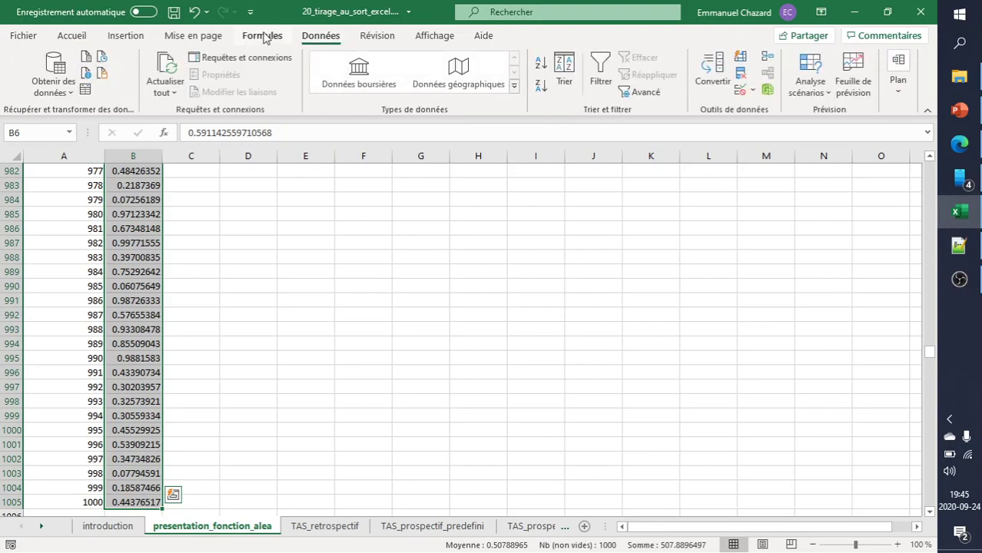
left_click(116, 37)
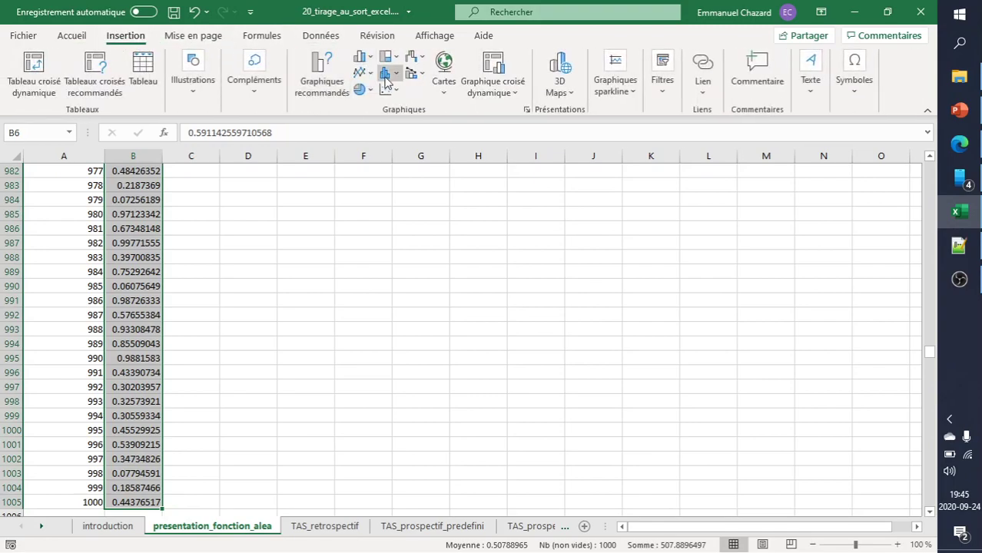
left_click(385, 73)
left_click(406, 126)
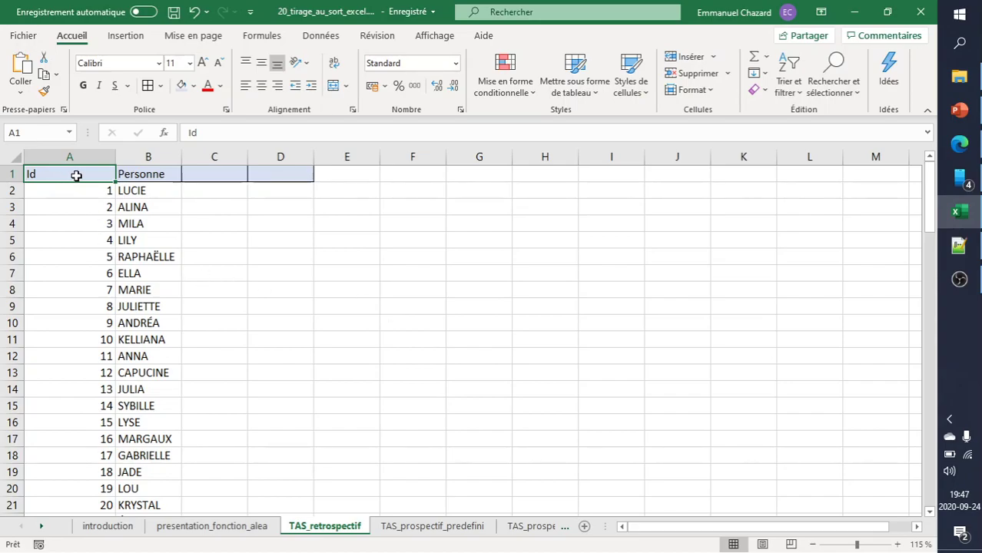
- Check the extent of the Personne list on the TAS_retrospectif sheet and enter the header "alea" in C1
key("Down")
key("Right")
key("ctrl+Down")
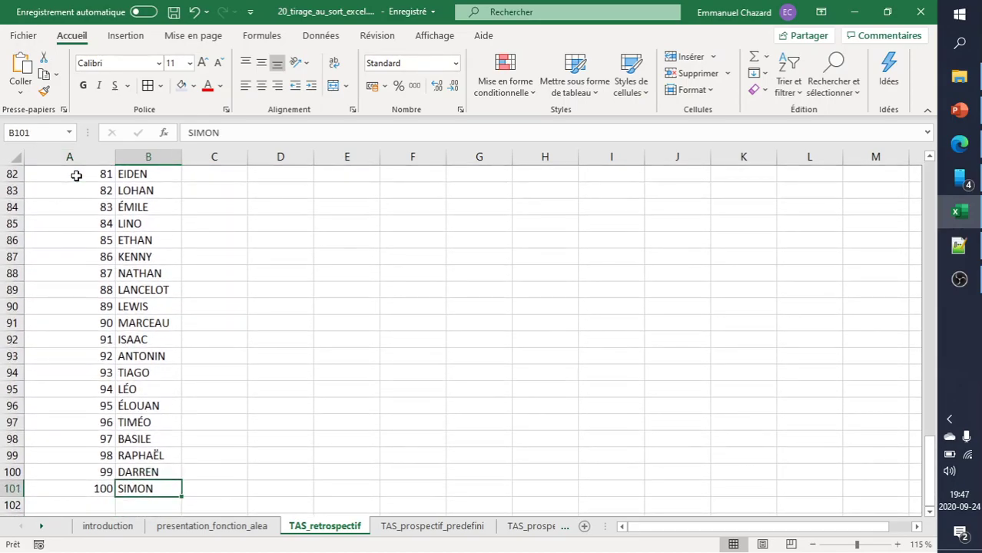
key("ctrl+Home")
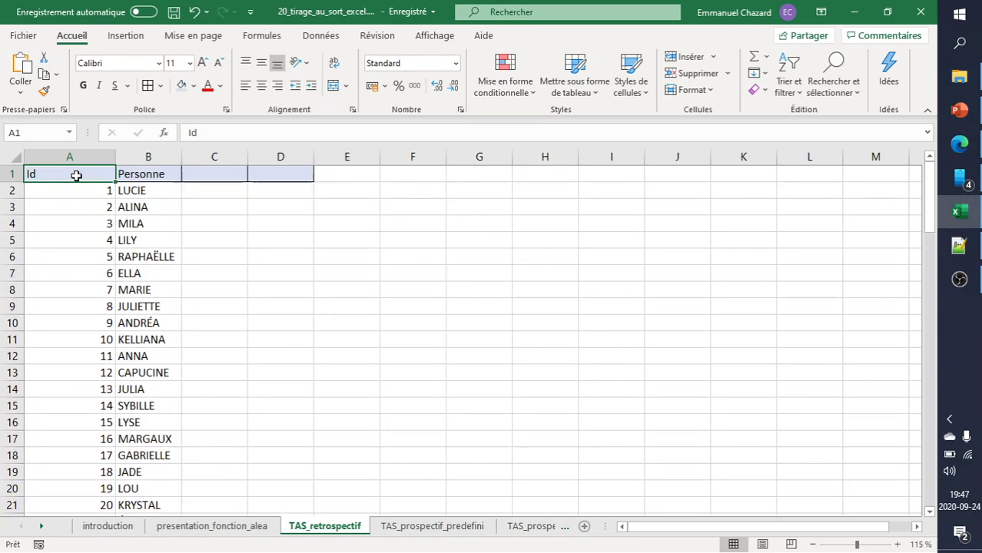
key("Tab")
key("Tab")
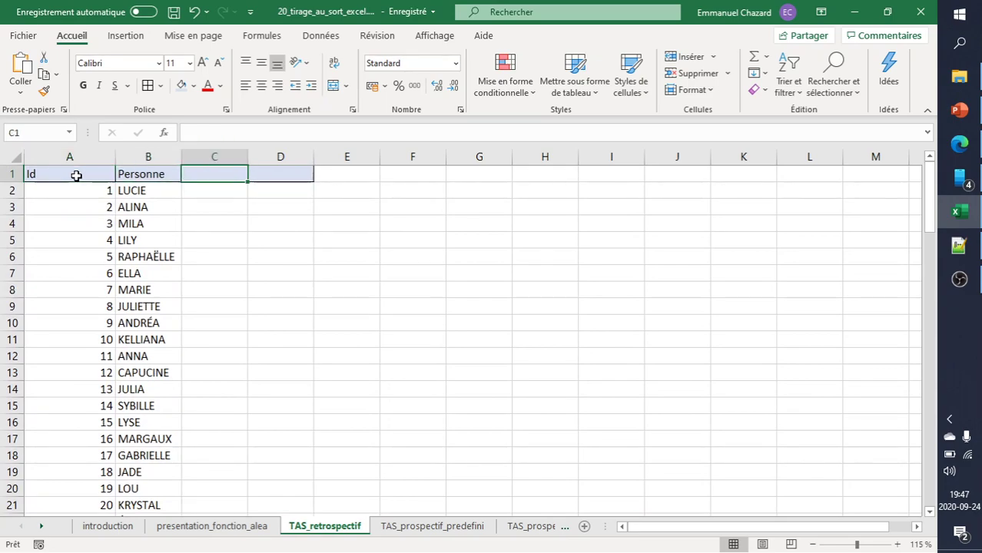
type("alea")
key("Return")
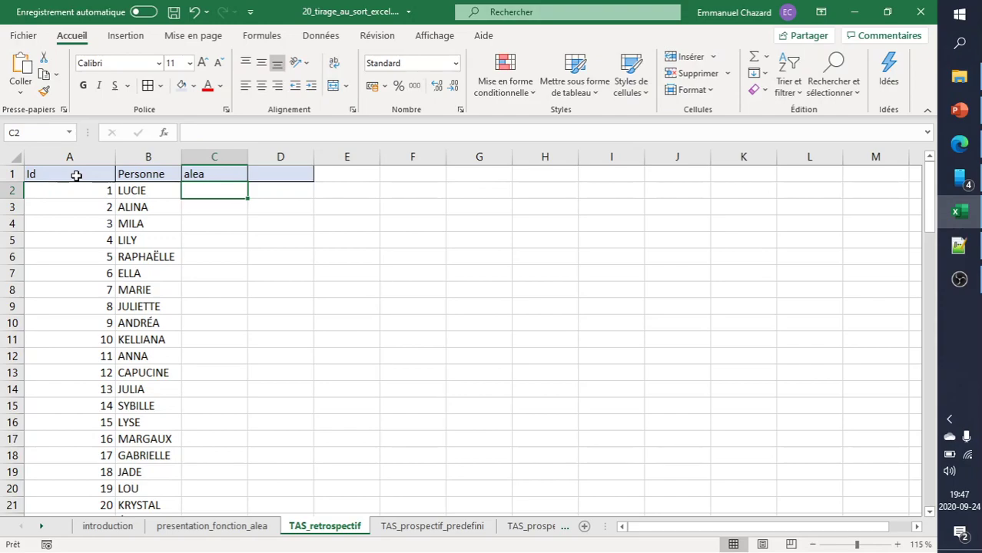
- Enter =alea() in C2 and fill it down beside the whole list of people
type("=alea()")
key("Return")
key("Up")
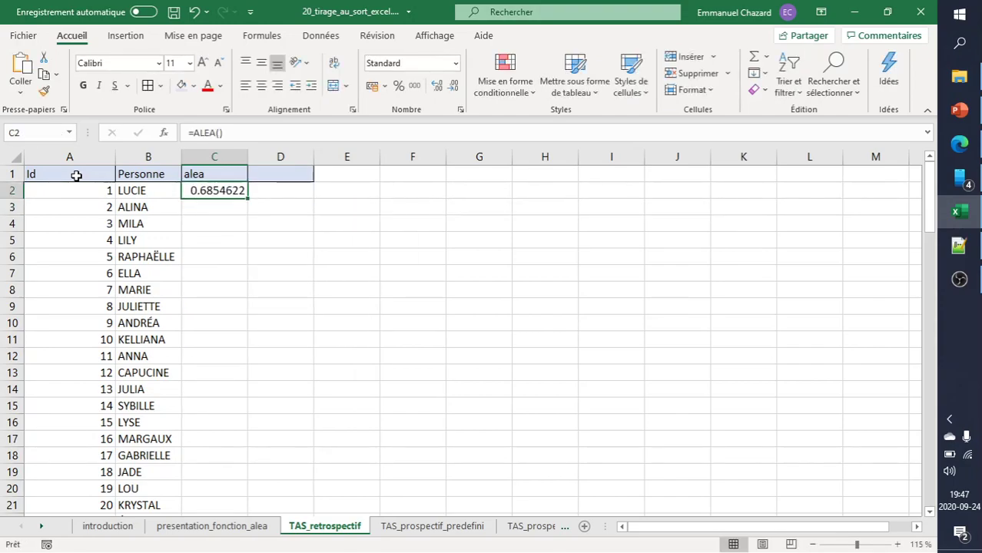
double_click(249, 199)
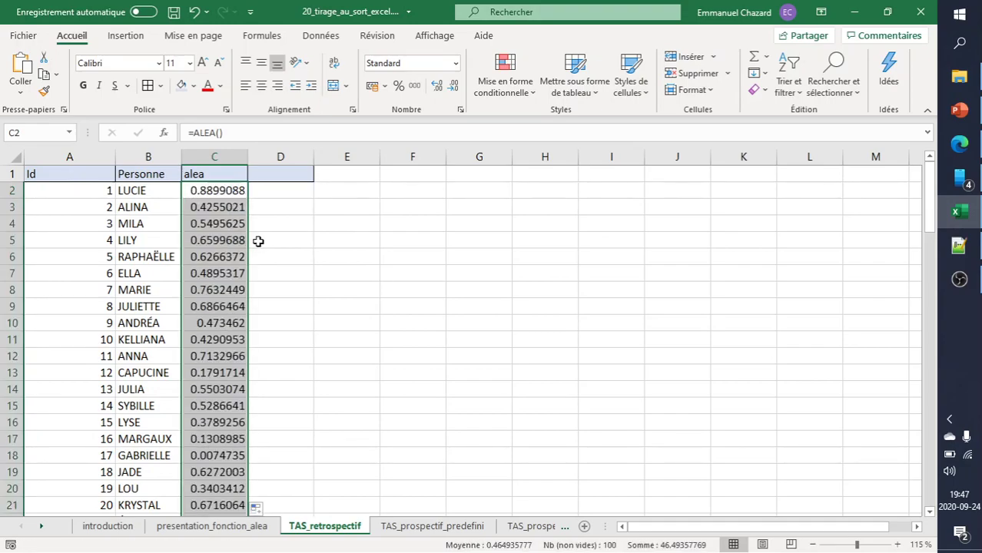
- Replace the random-number formulas in the alea column with their values by pasting them in place
key("ctrl+c")
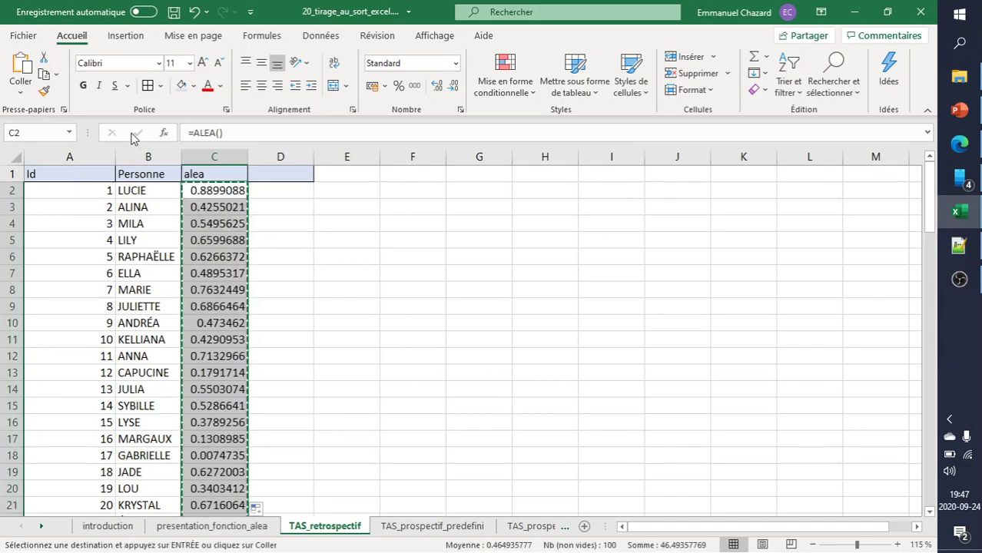
left_click(21, 92)
left_click(19, 199)
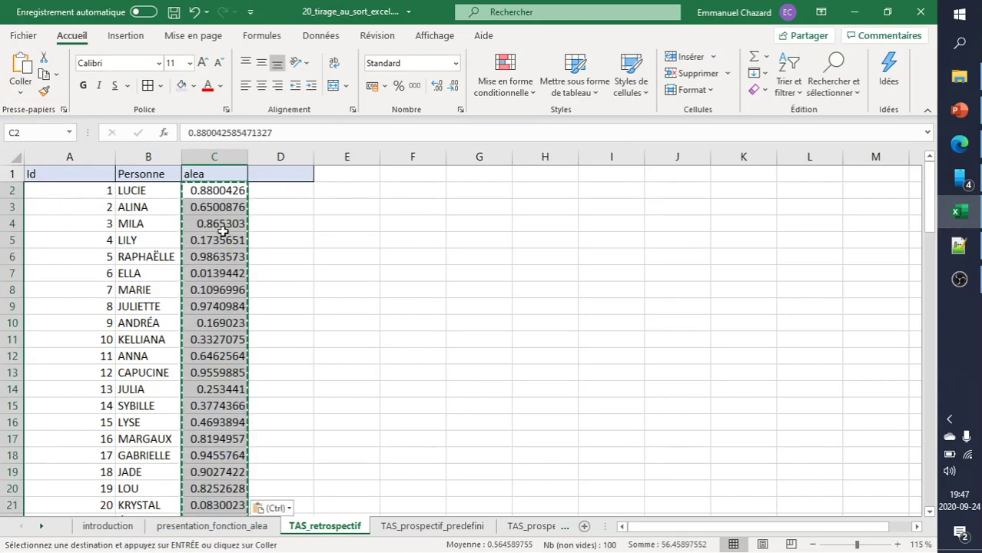
- Sort the Id, Personne and alea table, headers included in A1:C101, by alea from smallest to largest
left_click(219, 174)
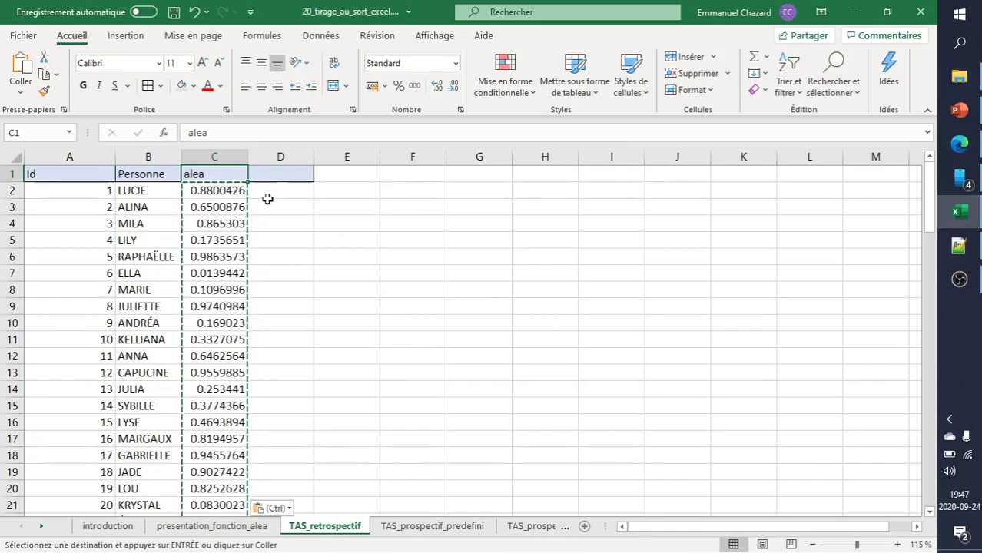
key("Home")
key("shift+Right")
key("shift+Right")
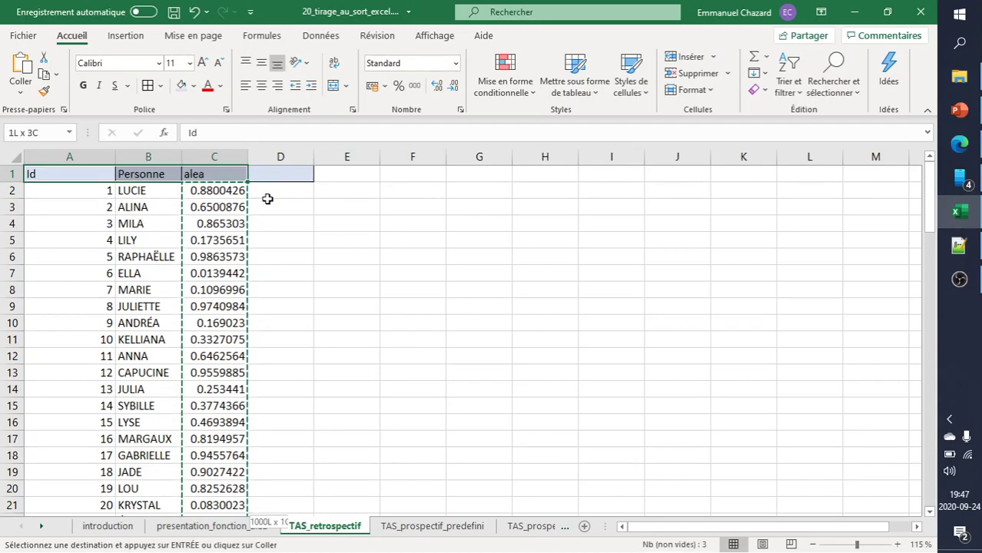
key("ctrl+shift+Down")
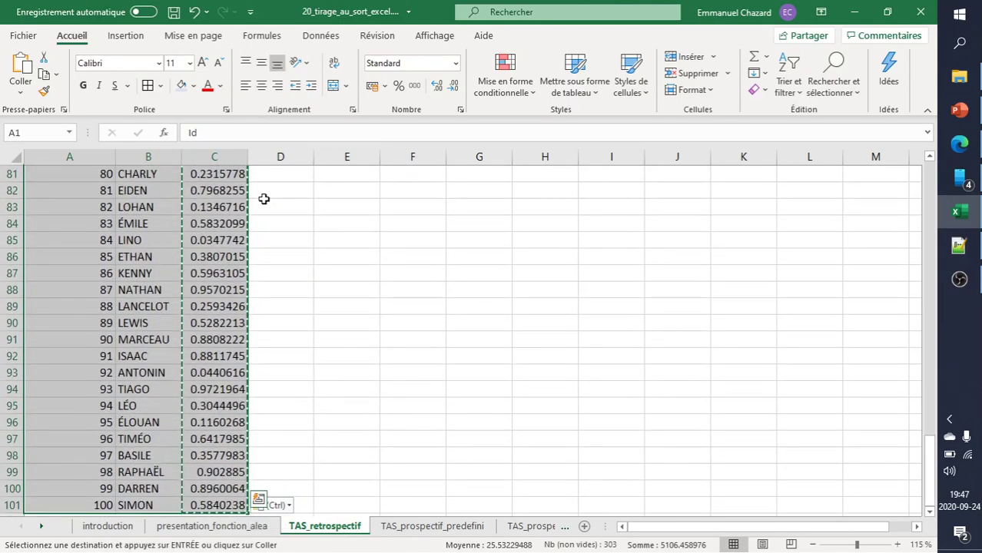
left_click(791, 84)
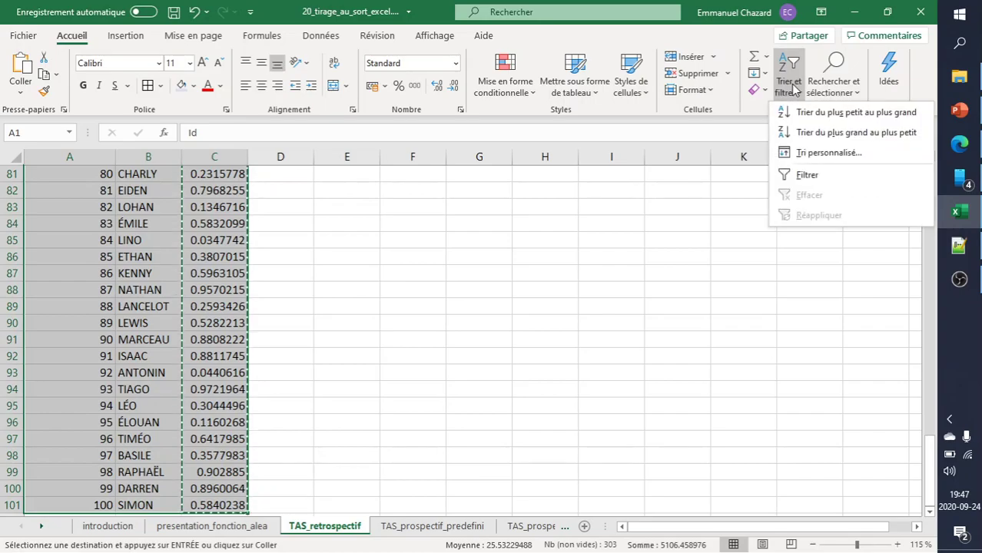
left_click(813, 153)
left_click(299, 168)
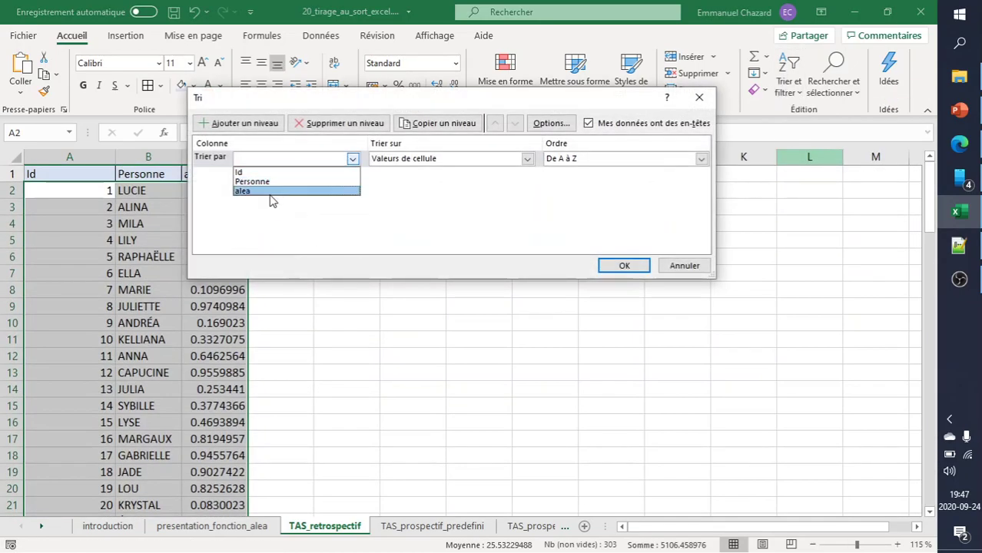
left_click(292, 190)
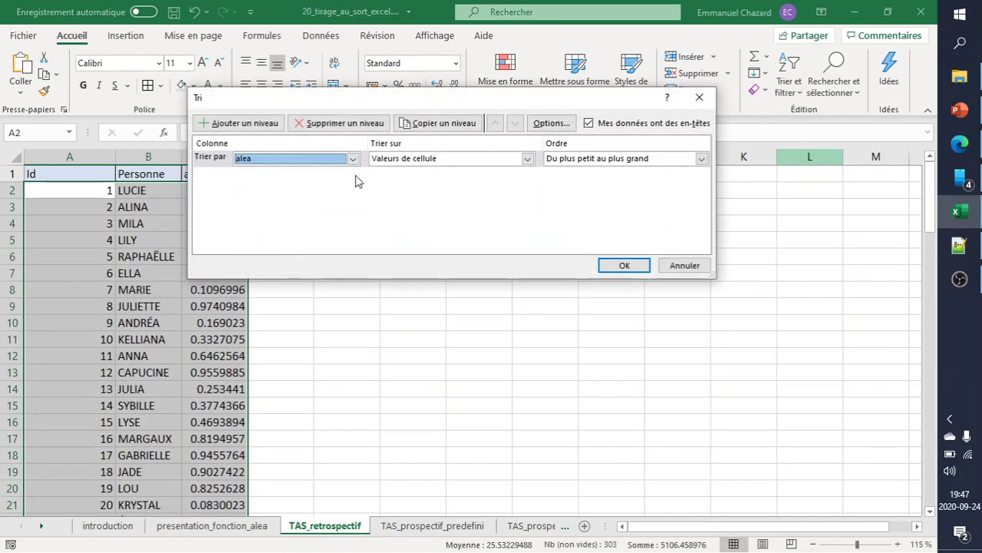
left_click(623, 265)
left_click(264, 177)
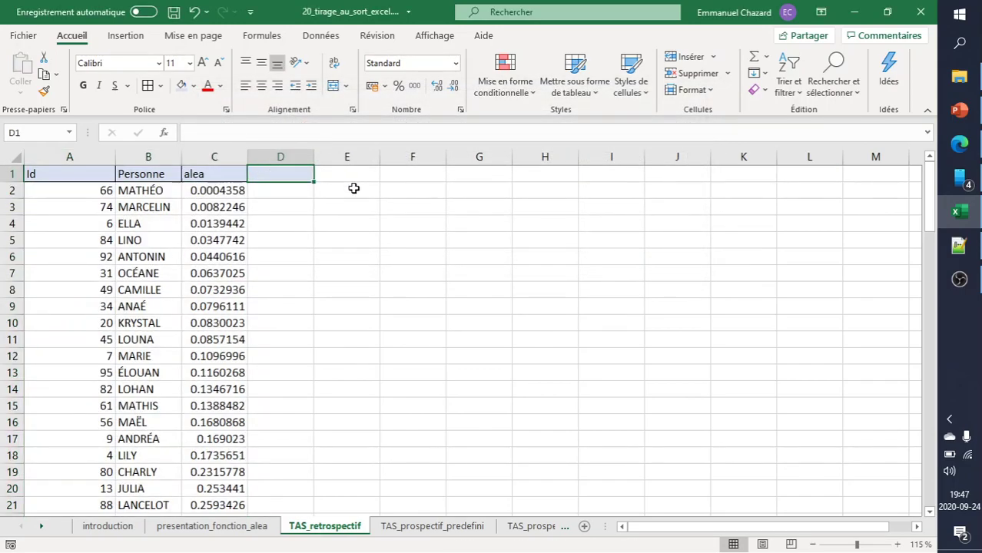
- Enter the header "selection" in D1 and fill D2:D31 with 1 for the first 30 people
type("selection")
key("Return")
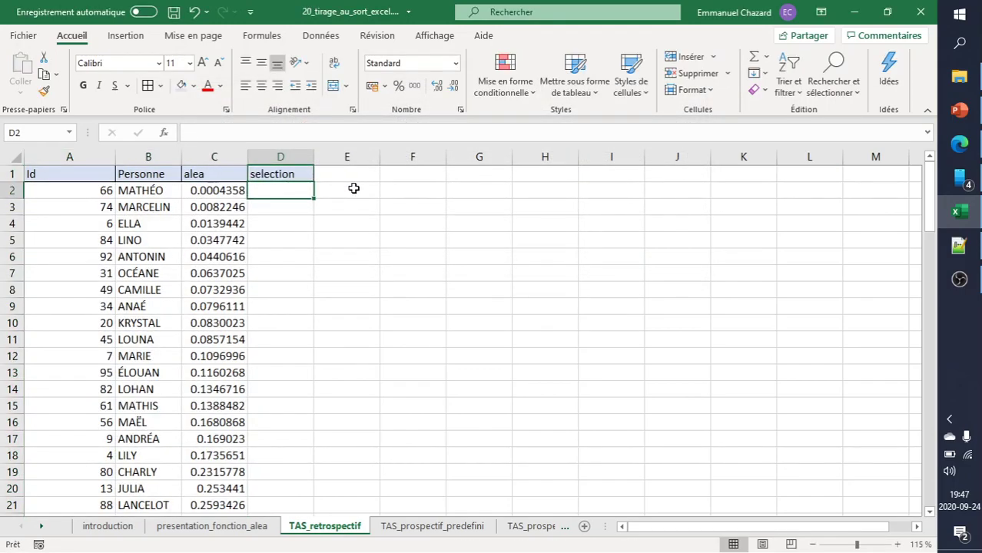
scroll(293, 349, "down", 6)
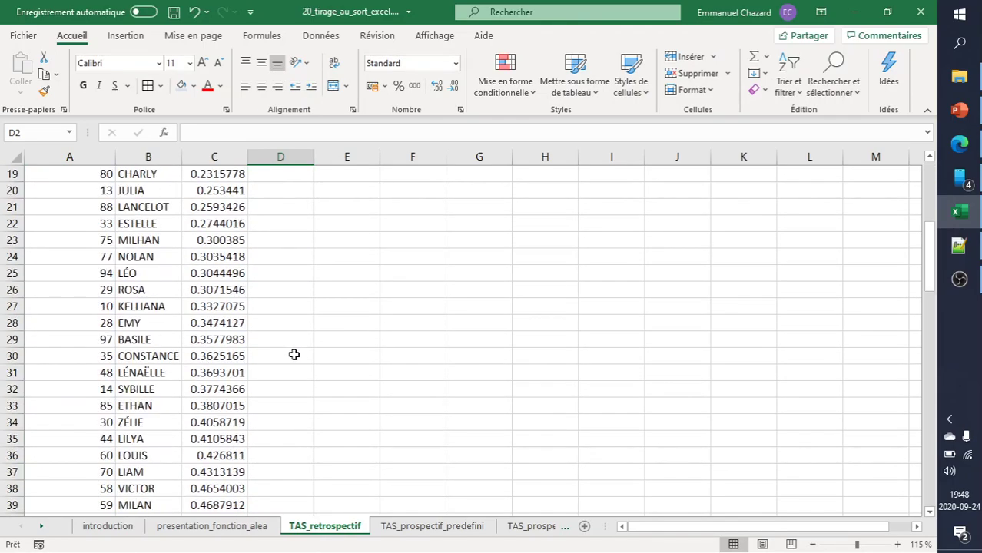
left_click(290, 339, "shift")
key("shift+Down")
key("shift+Down")
key("shift+Down")
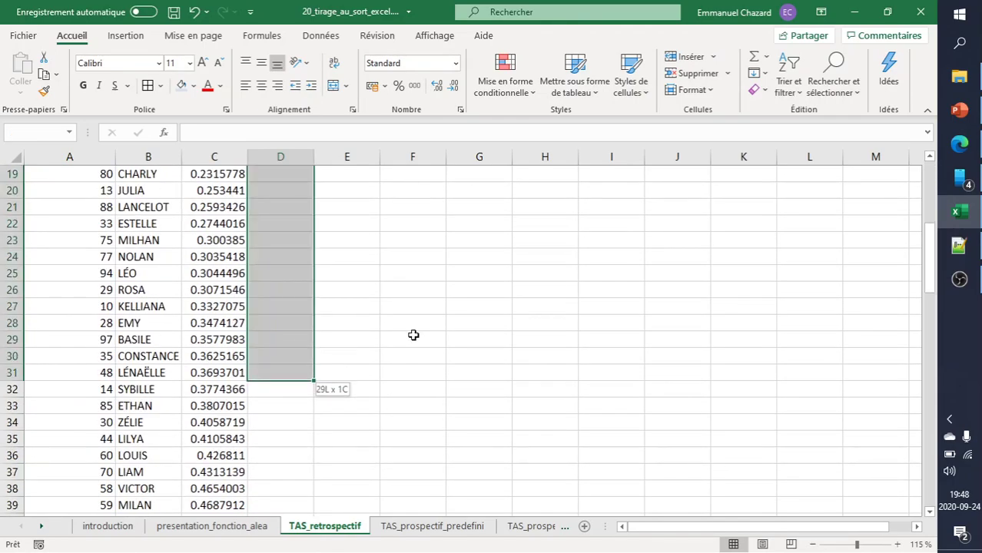
key("shift+Up")
type("1")
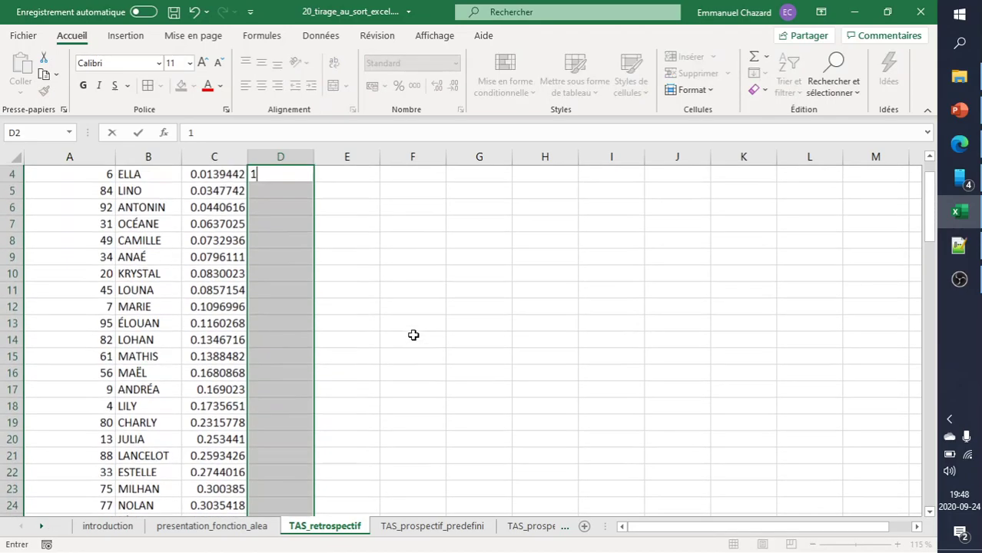
key("ctrl+Return")
- Fill the rest of the selection column, D32:D101, with 0 for the remaining people
scroll(414, 338, "down", 6)
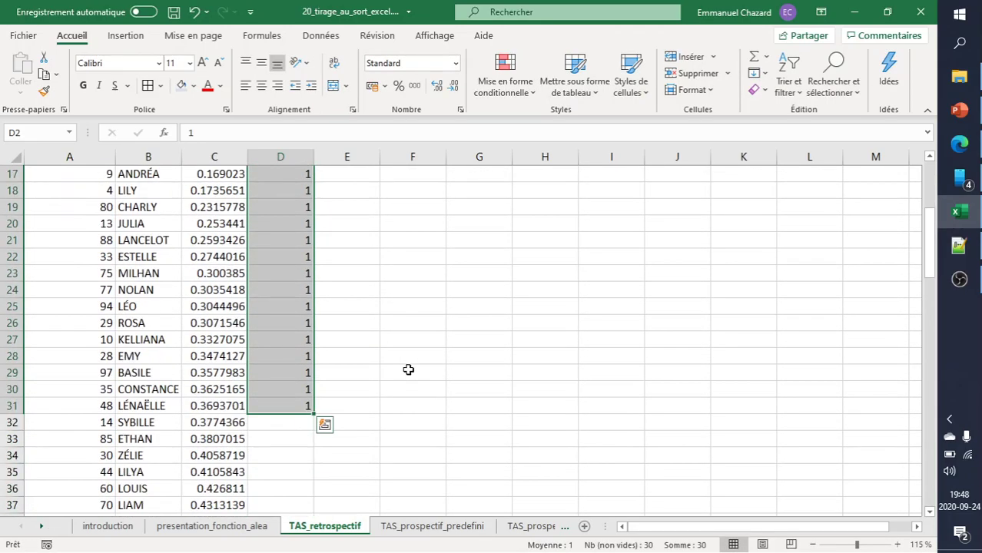
left_click(239, 372)
key("ctrl+Down")
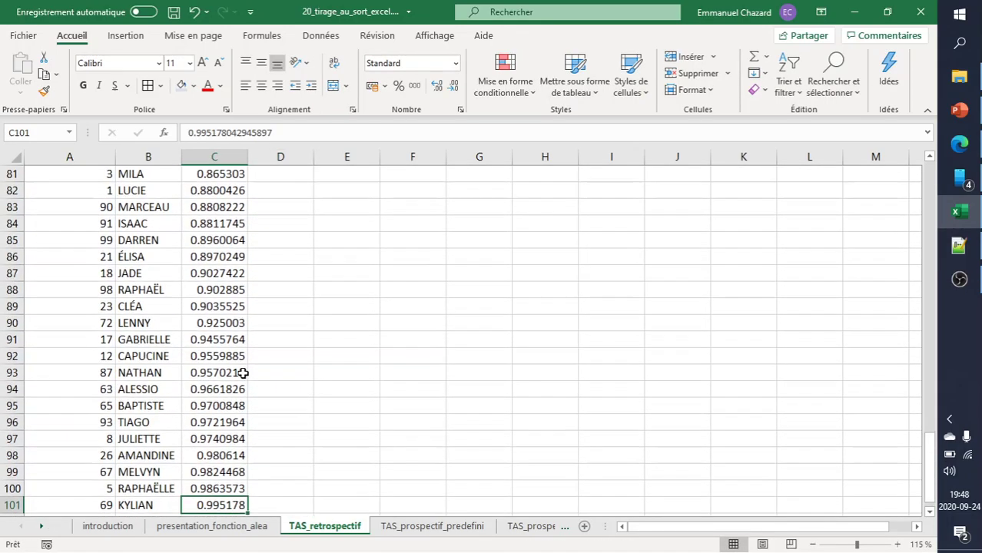
key("Down")
key("Right")
key("ctrl+shift+Up")
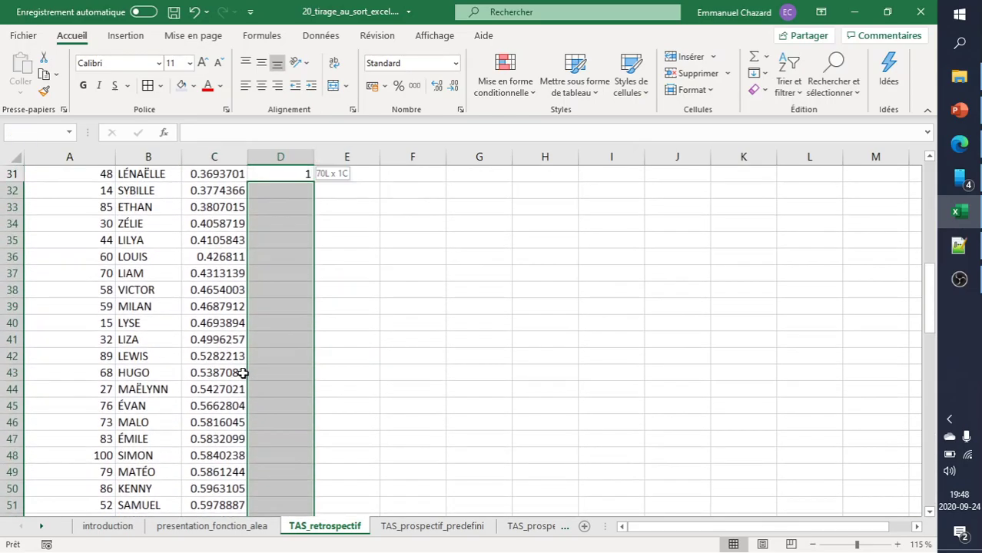
type("0")
key("ctrl+Return")
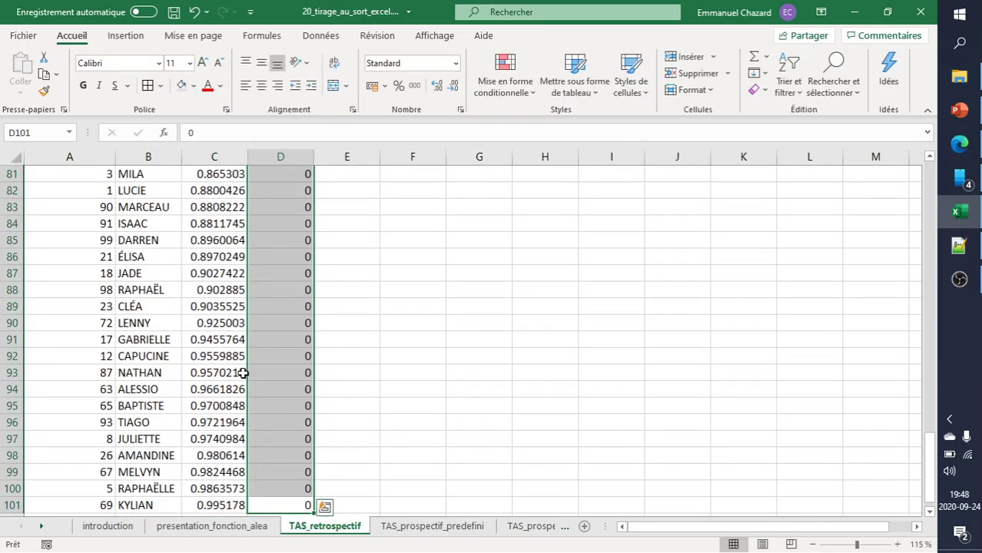
- Sort the table A1:D101, headers included, by Id from smallest to largest
key("ctrl+Home")
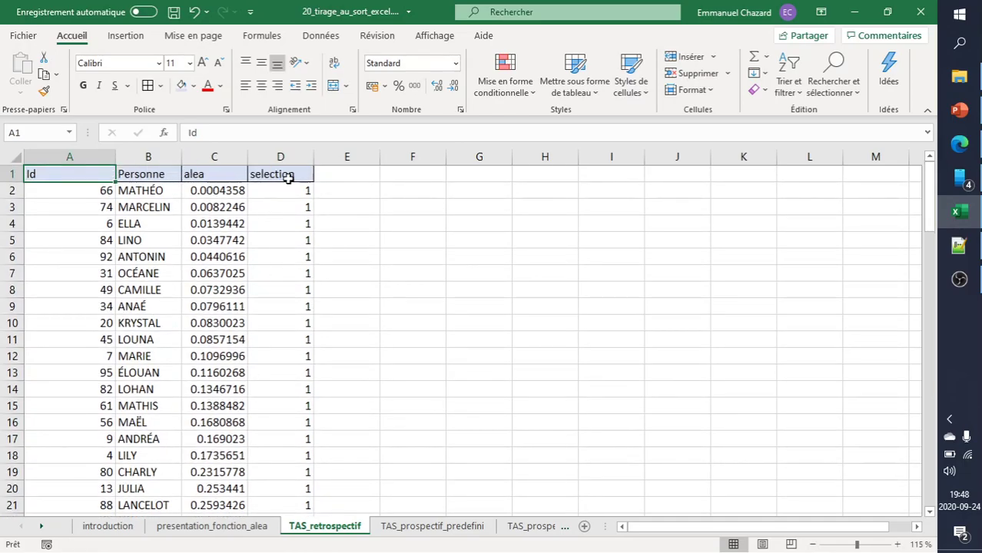
key("ctrl+shift+Right")
key("ctrl+shift+Down")
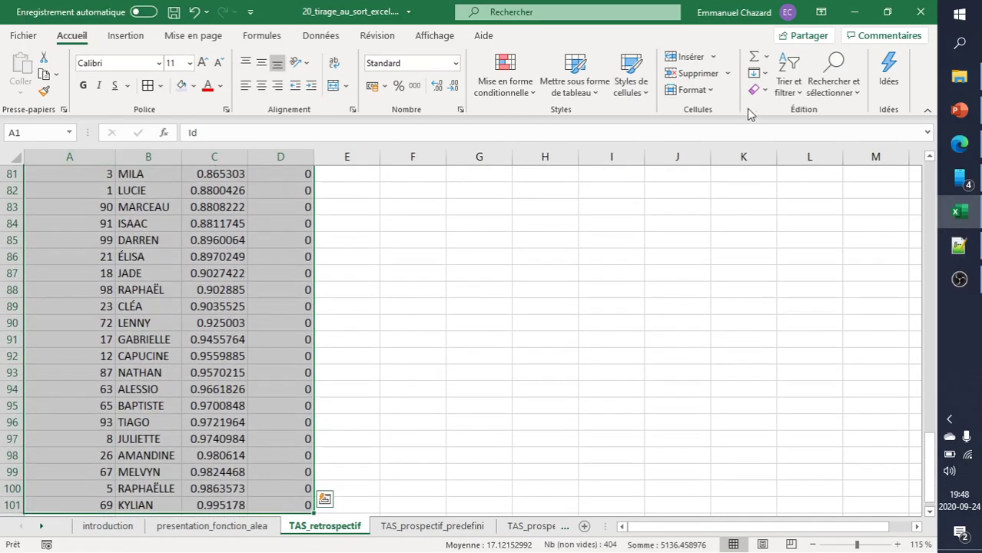
left_click(788, 77)
left_click(802, 154)
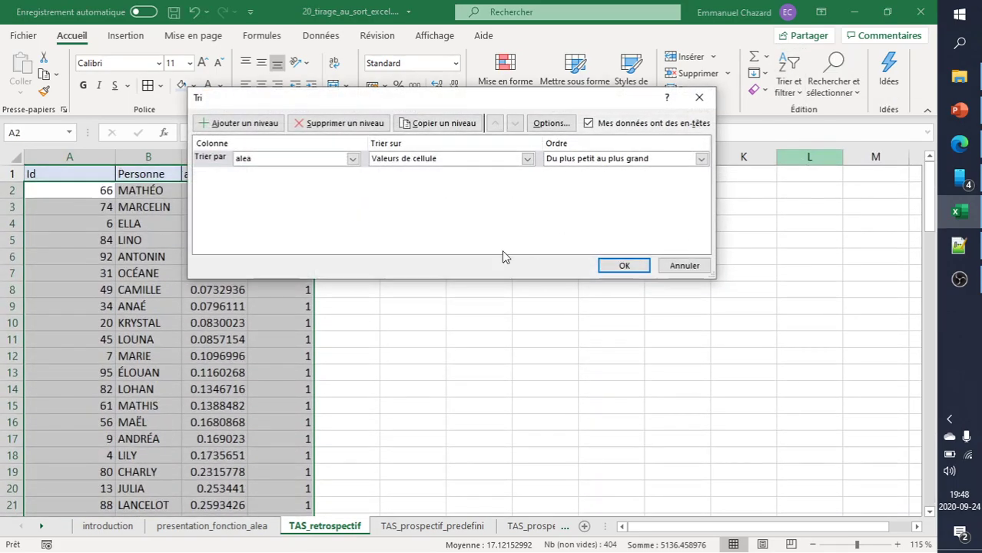
left_click(248, 160)
left_click(249, 169)
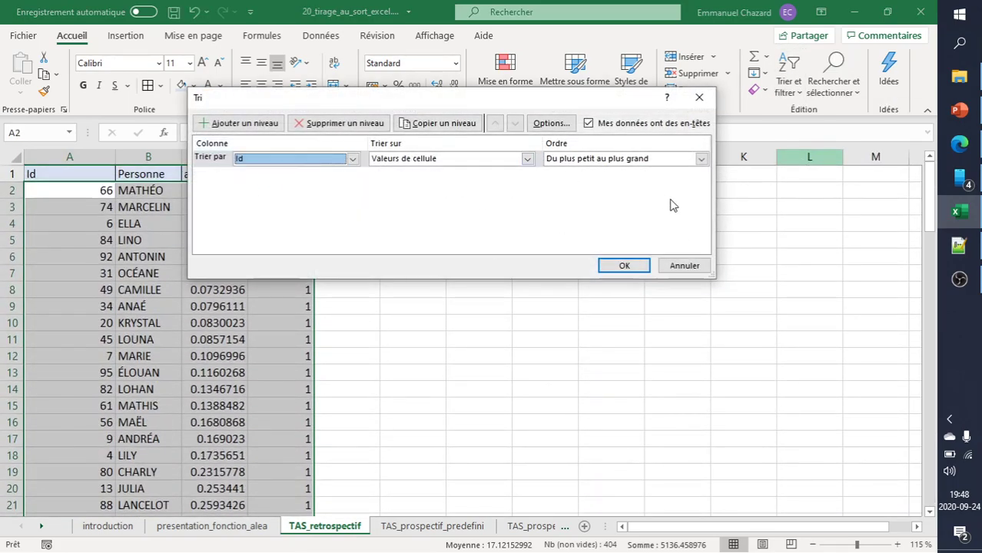
left_click(624, 265)
- Check the alea and selection values of the re-sorted list, going through the selection column from D2 to D101
left_click(230, 192)
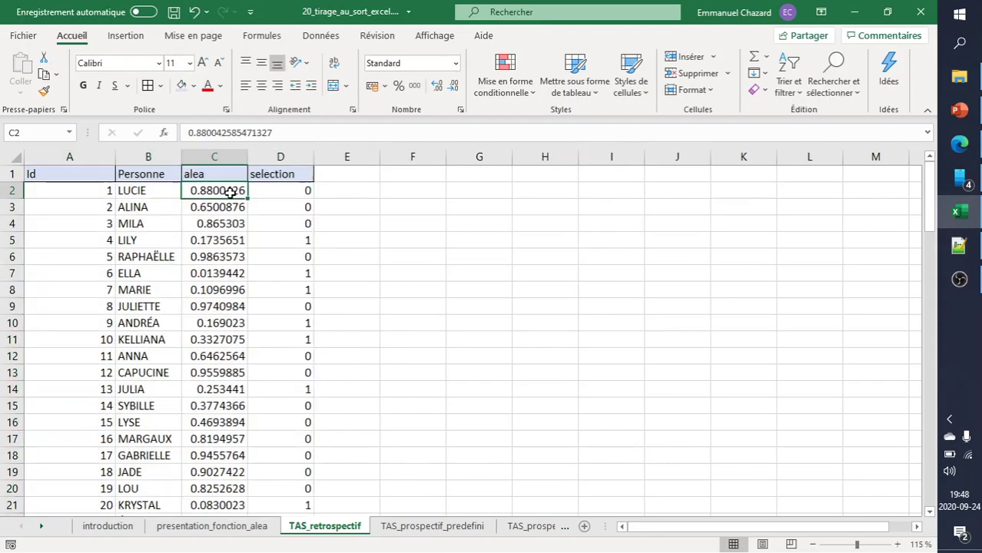
left_click(291, 193)
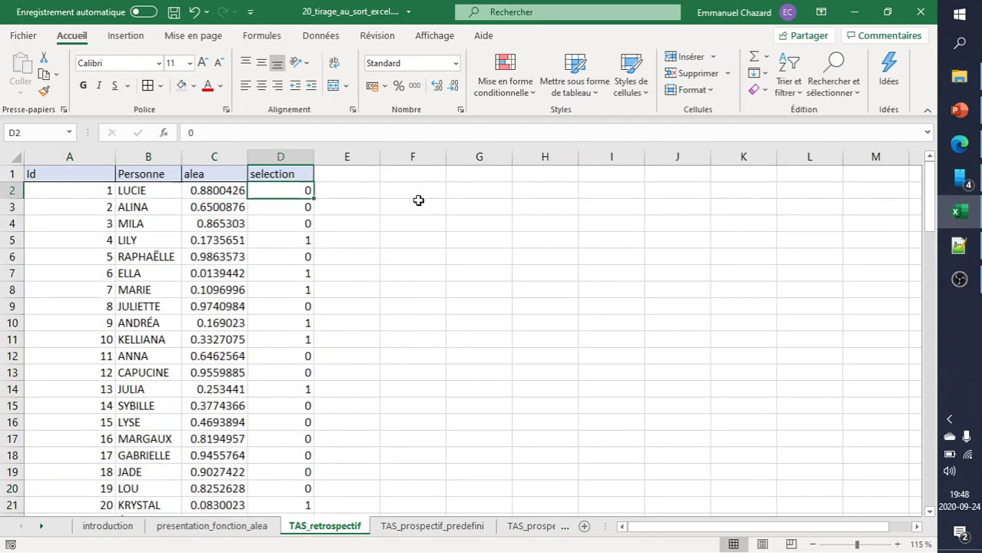
key("ctrl+shift+Down")
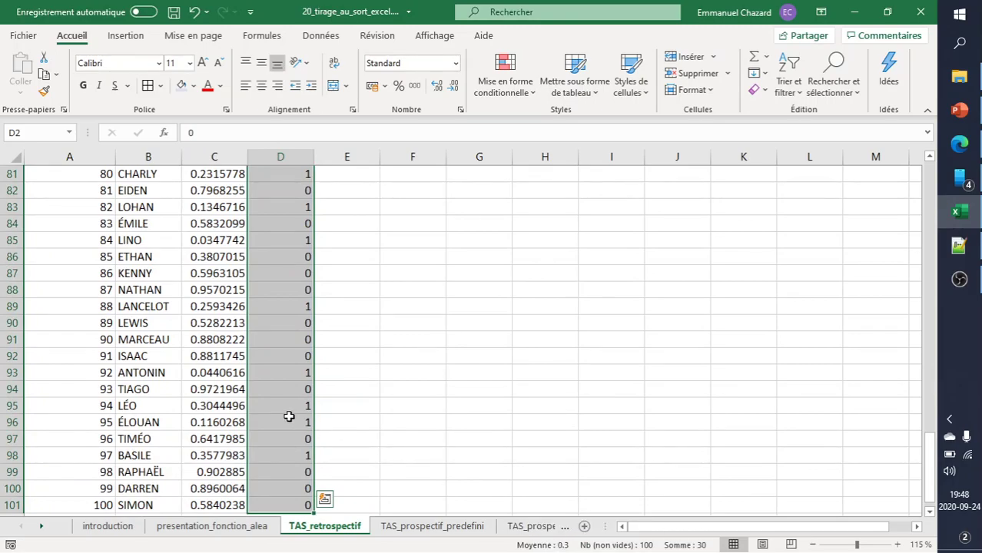
key("ctrl+Home")
key("ctrl+s")
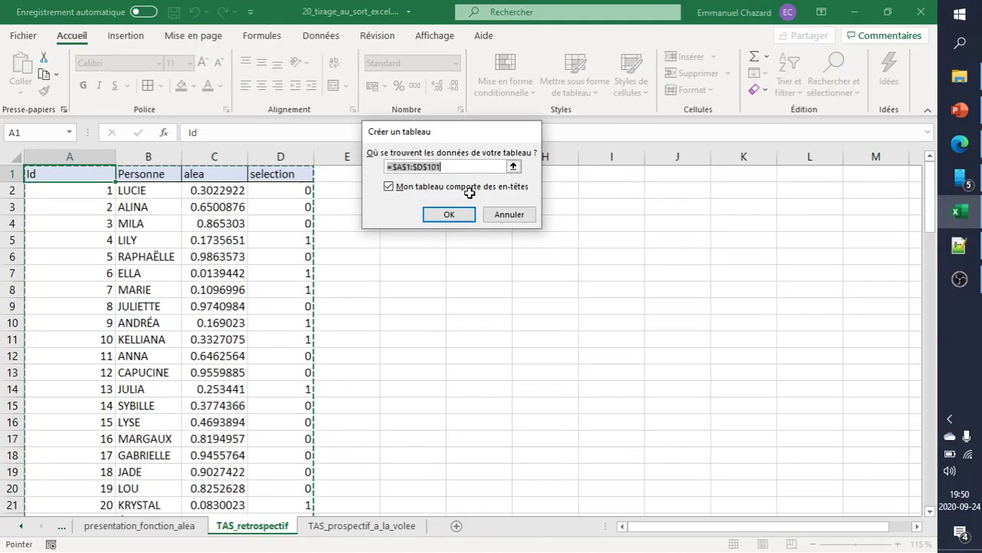
key("Escape")
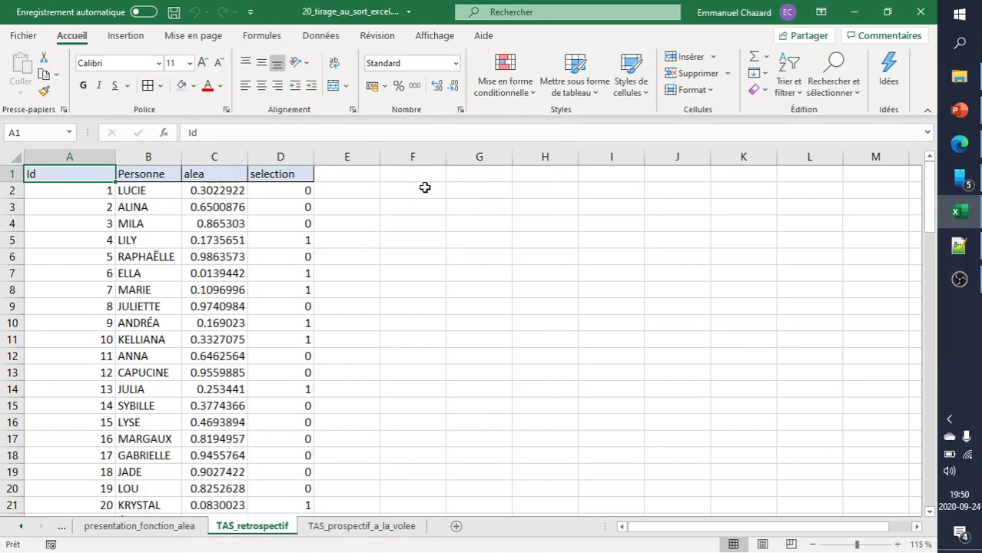
- Delete the Personne column from the TAS_retrospectif sheet
left_click(133, 156)
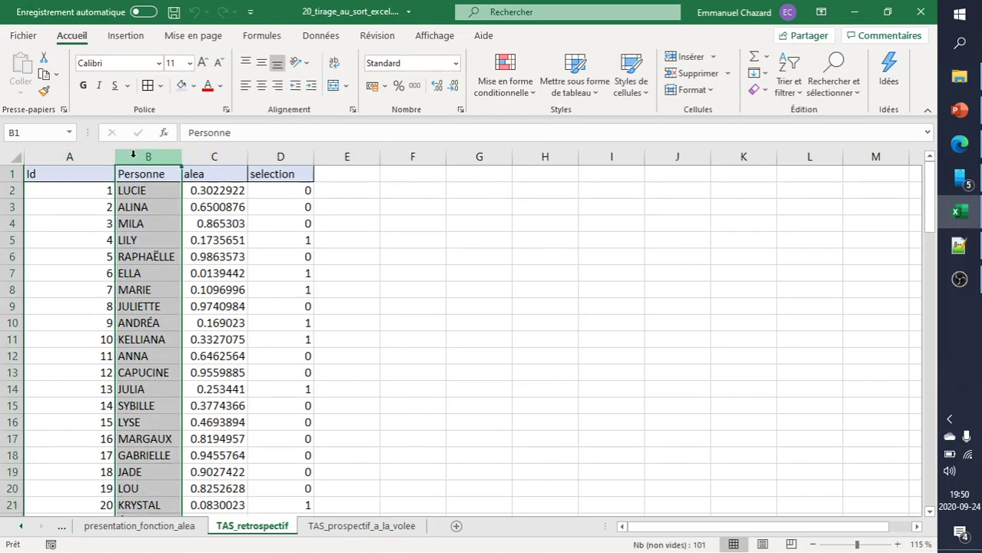
right_click(139, 156)
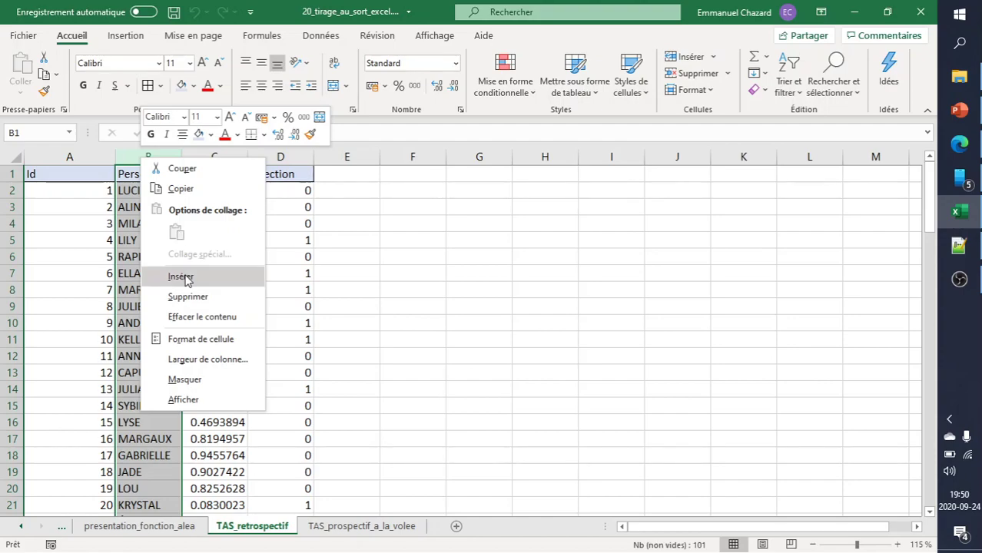
left_click(187, 297)
left_click(75, 175)
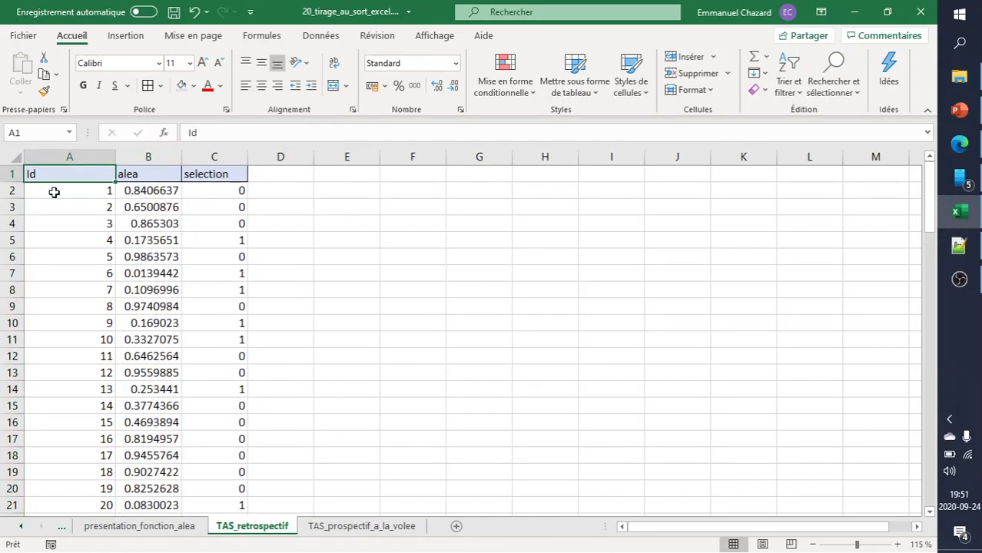
- Go through the Id column from its first number to its last and return to the header
left_click(54, 193)
key("Down")
key("Down")
key("Down")
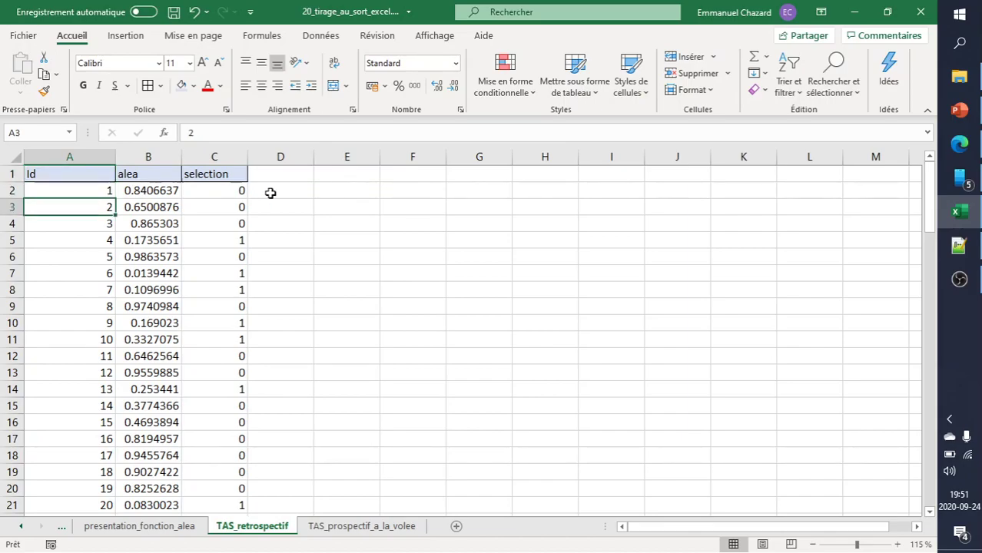
key("ctrl+Down")
key("Up")
key("ctrl+Up")
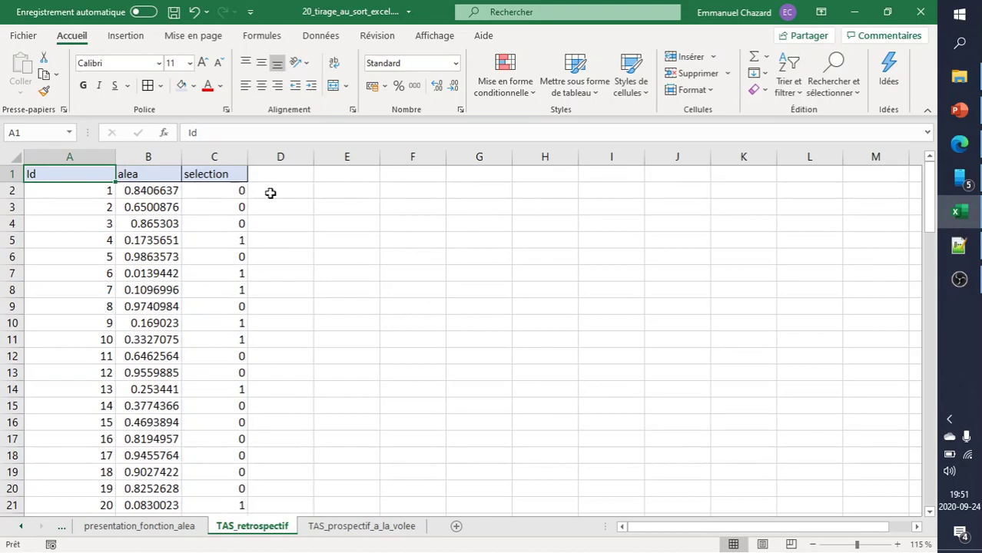
- Compare each Id with its selection value, row by row, from row 2 to row 7
left_click(99, 187)
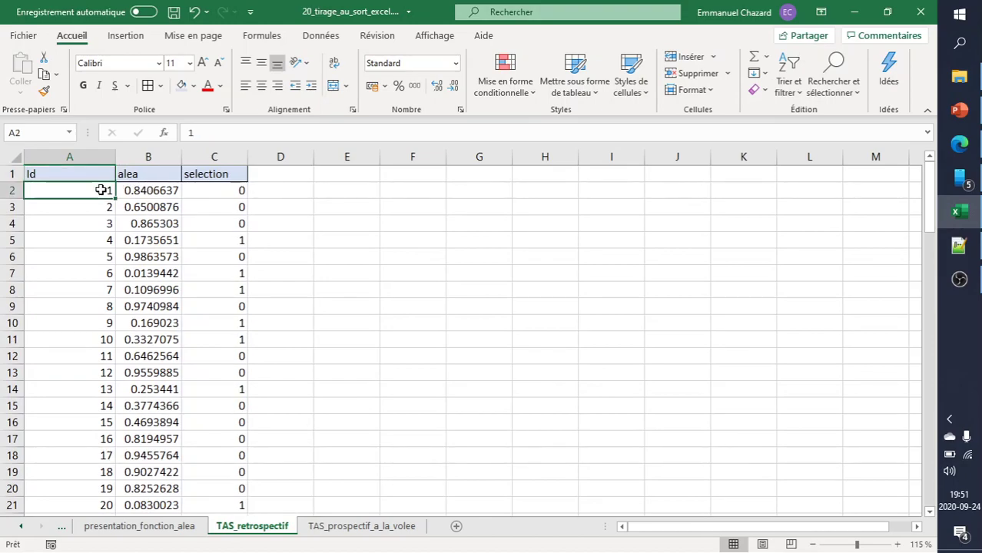
left_click(215, 186)
left_click(107, 206)
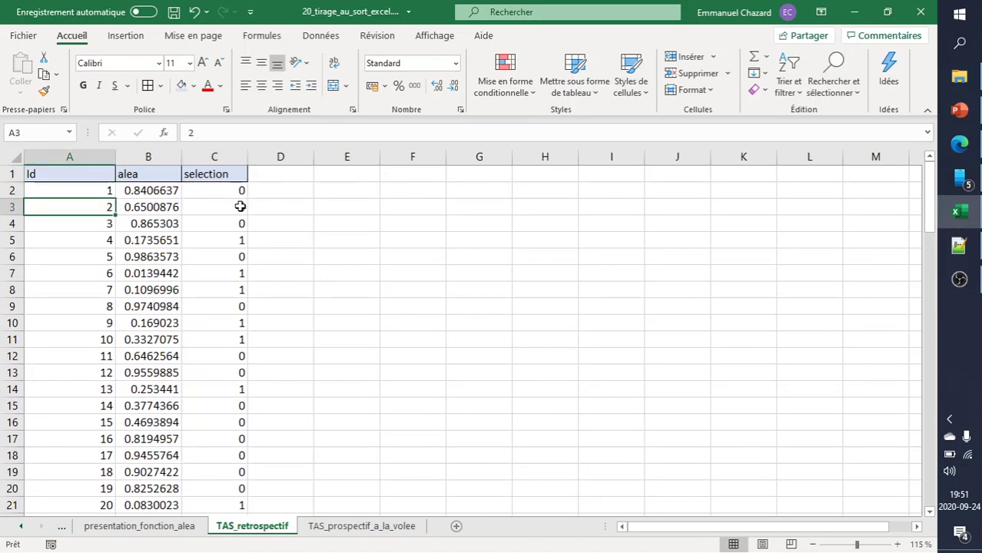
left_click(251, 206)
left_click(222, 226)
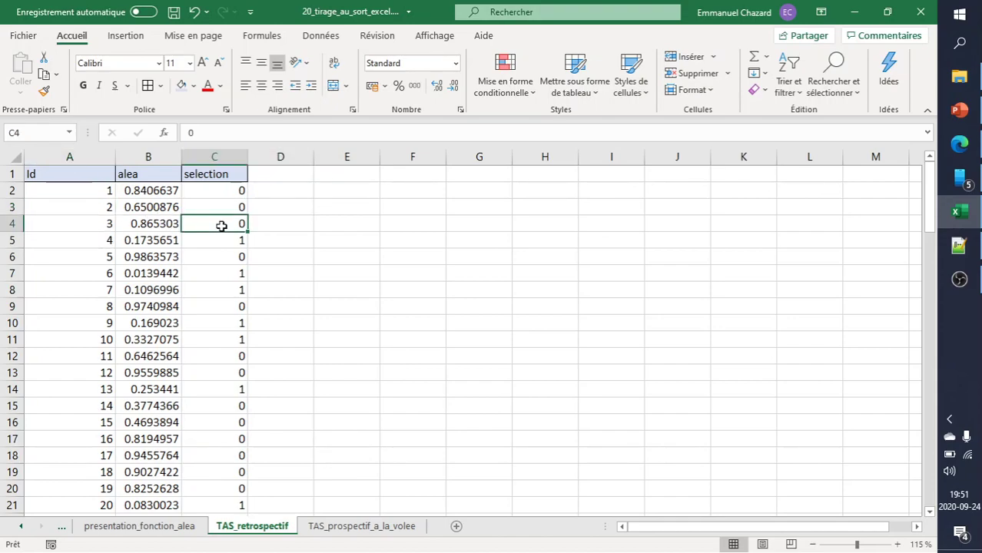
left_click(89, 242)
left_click(215, 242)
left_click(115, 256)
left_click(206, 260)
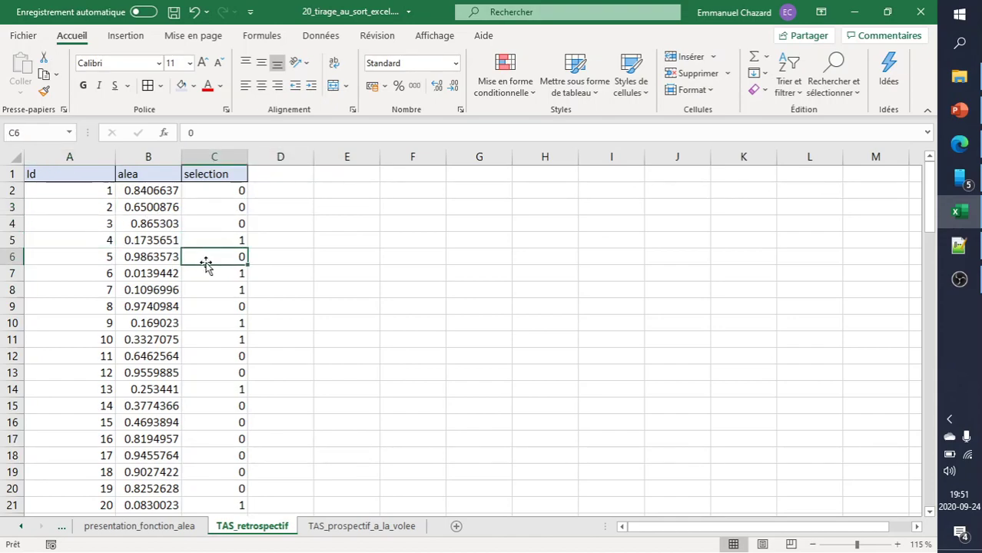
left_click(98, 275)
left_click(204, 273)
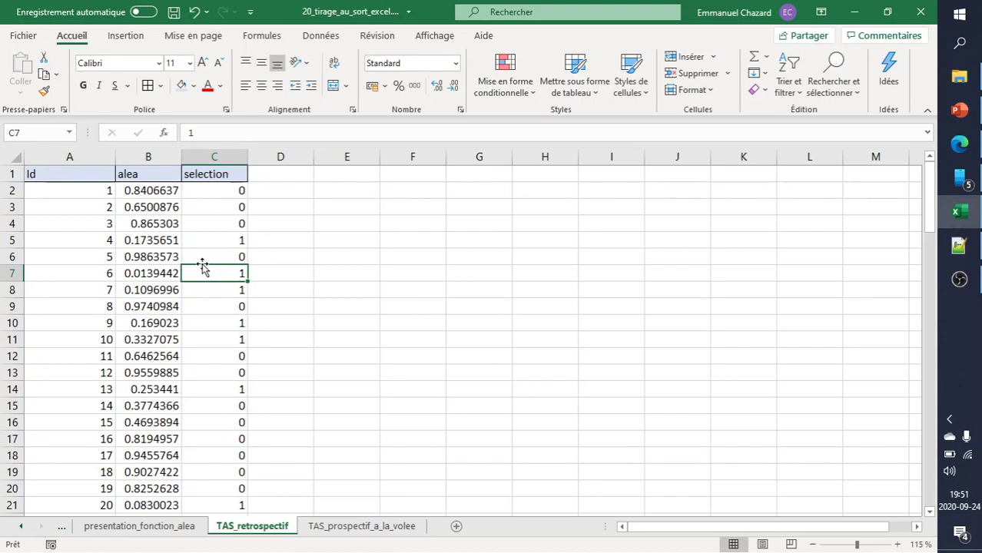
- Replace the Id header in A1 with "ordre passage"
left_click(70, 173)
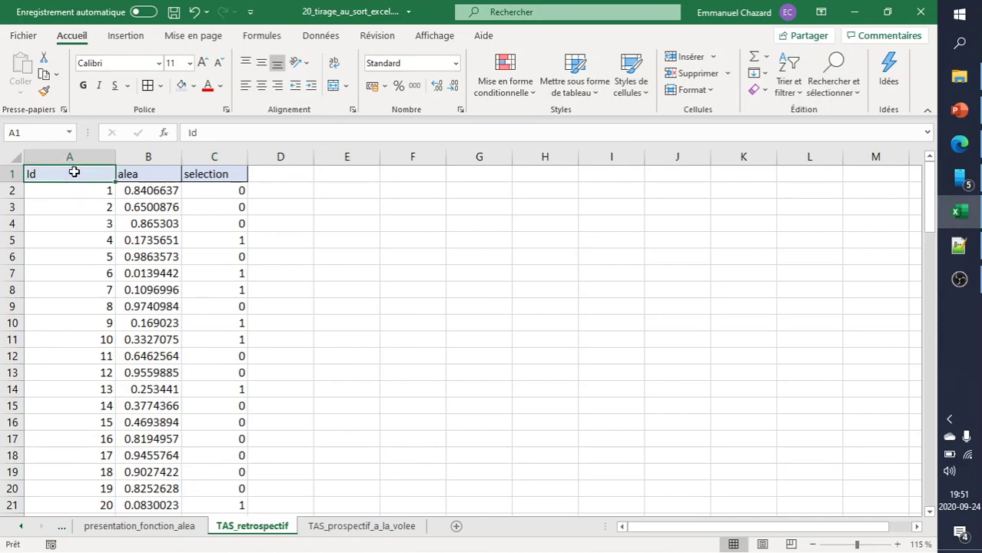
type("ordre passage")
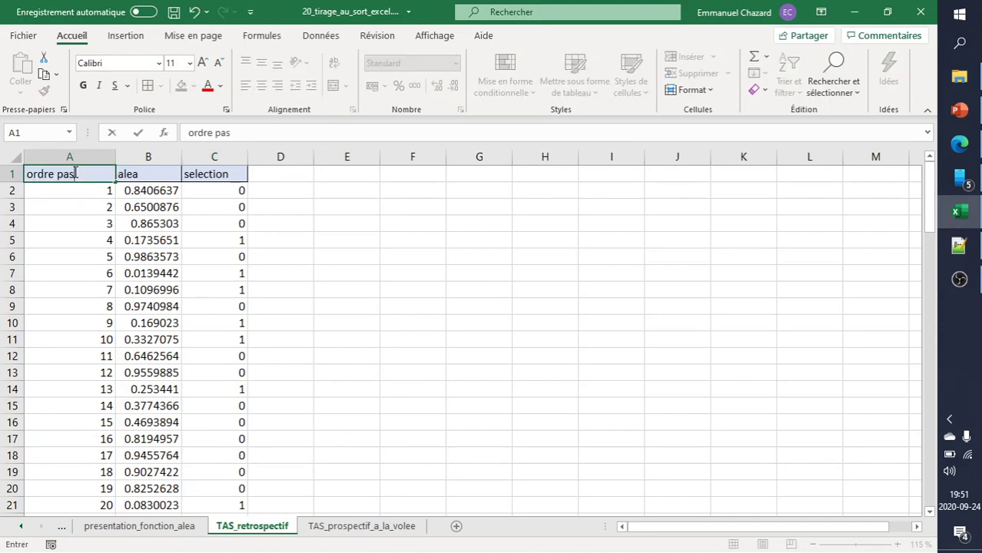
key("Return")
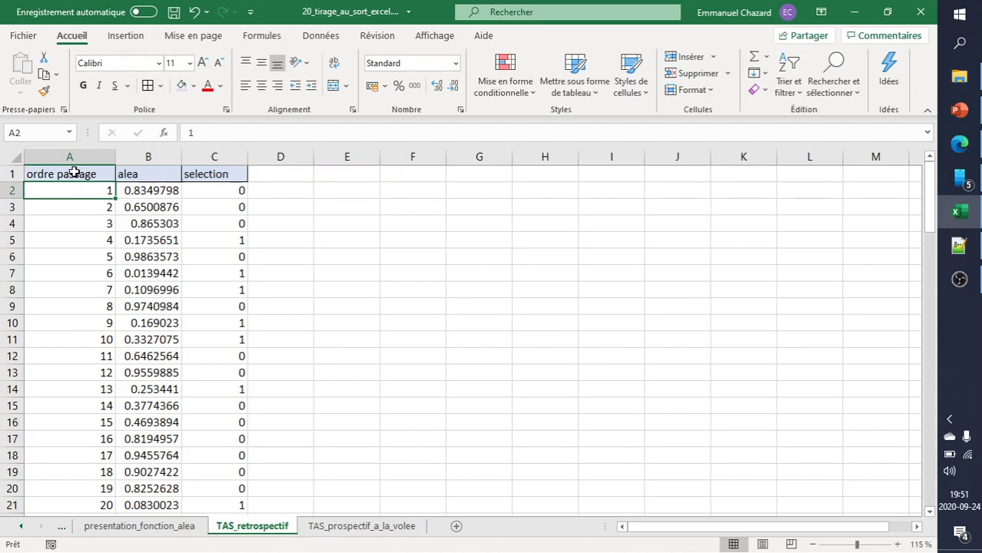
- Check the whole selection column, C2:C101, and return to the start of the table
key("Right")
key("Right")
key("ctrl+shift+Down")
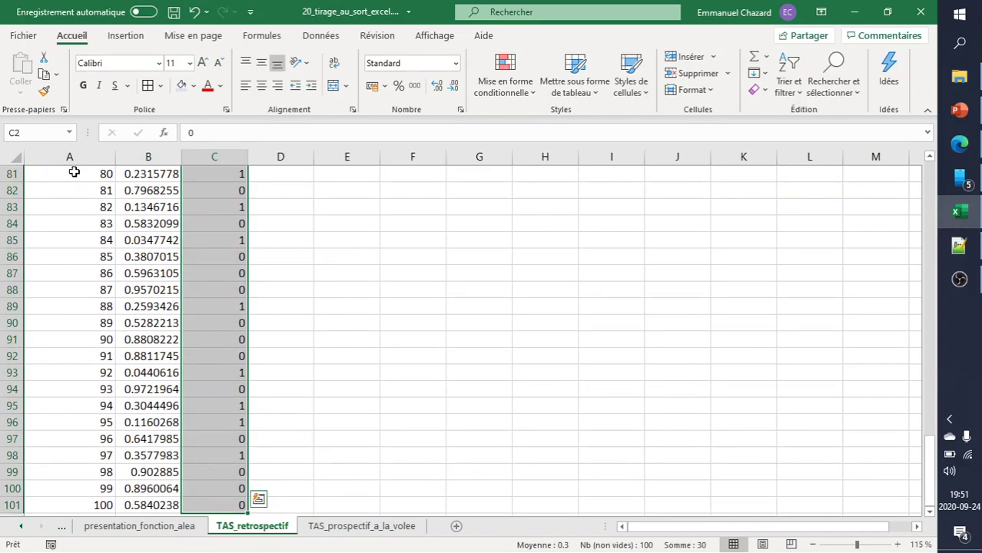
key("ctrl+Home")
key("ctrl+shift+Right")
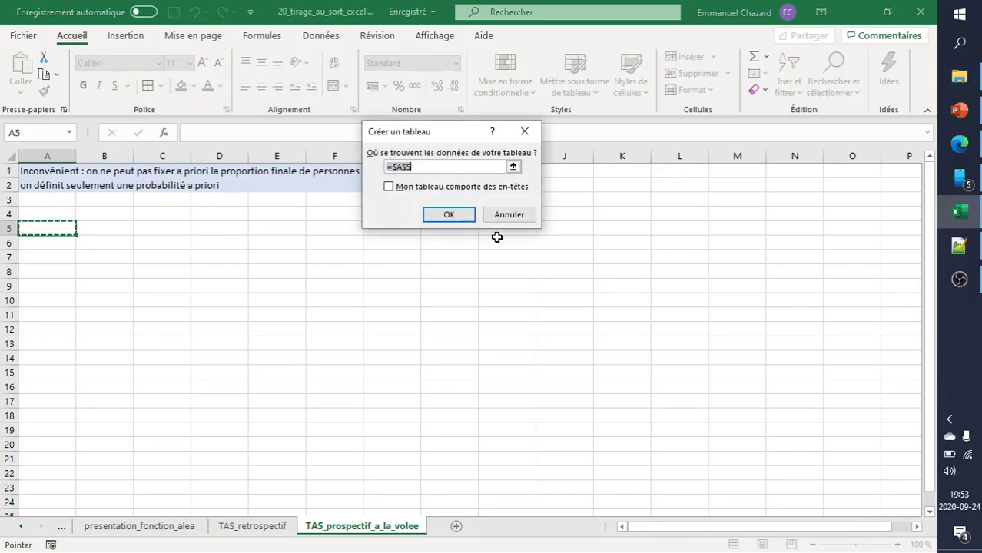
- Cancel the table creation and enter the formula =ALEA() in B5
key("Escape")
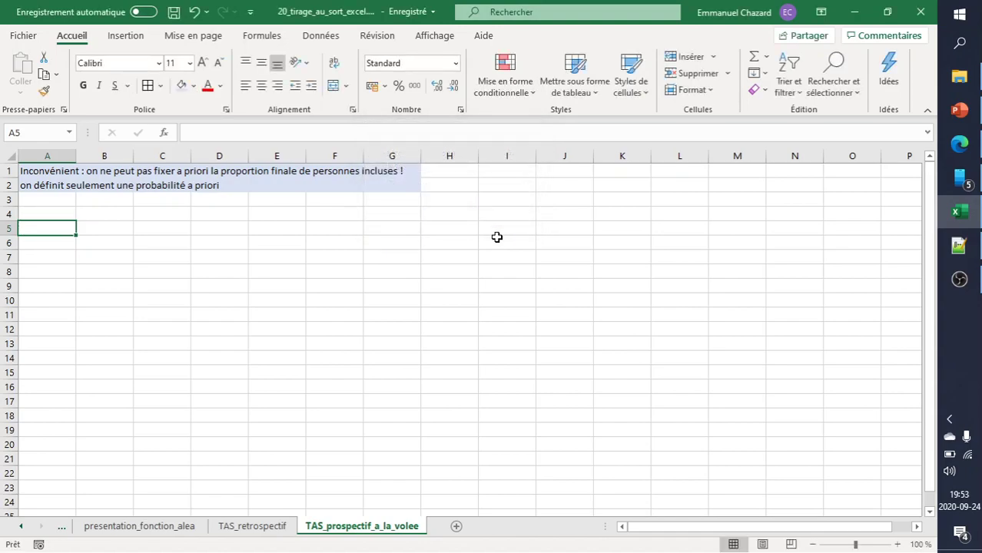
key("Right")
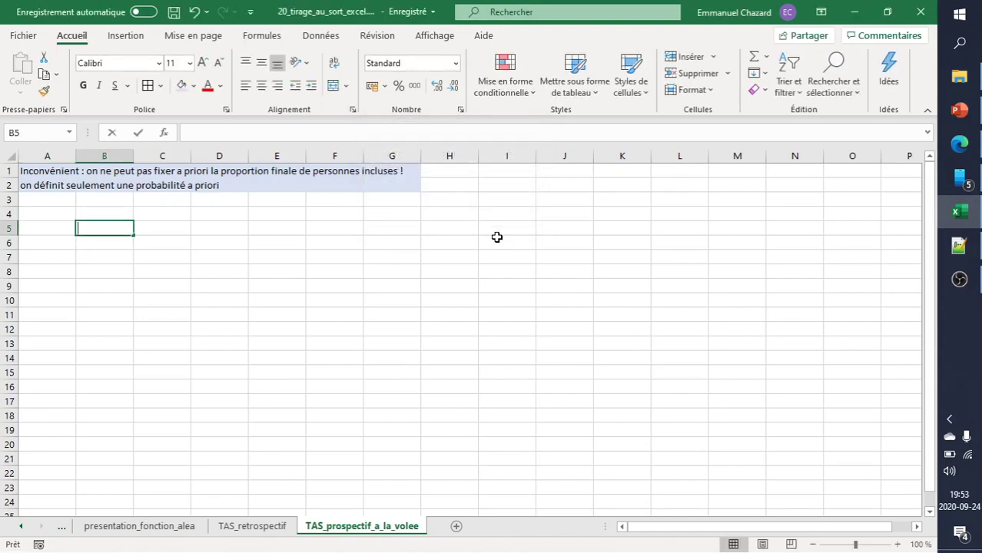
type("=alea()")
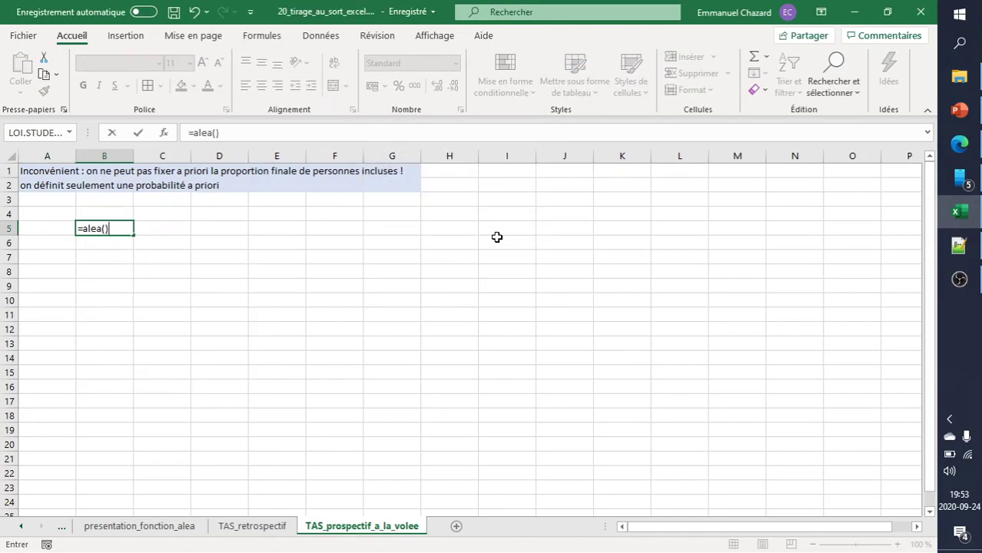
key("Return")
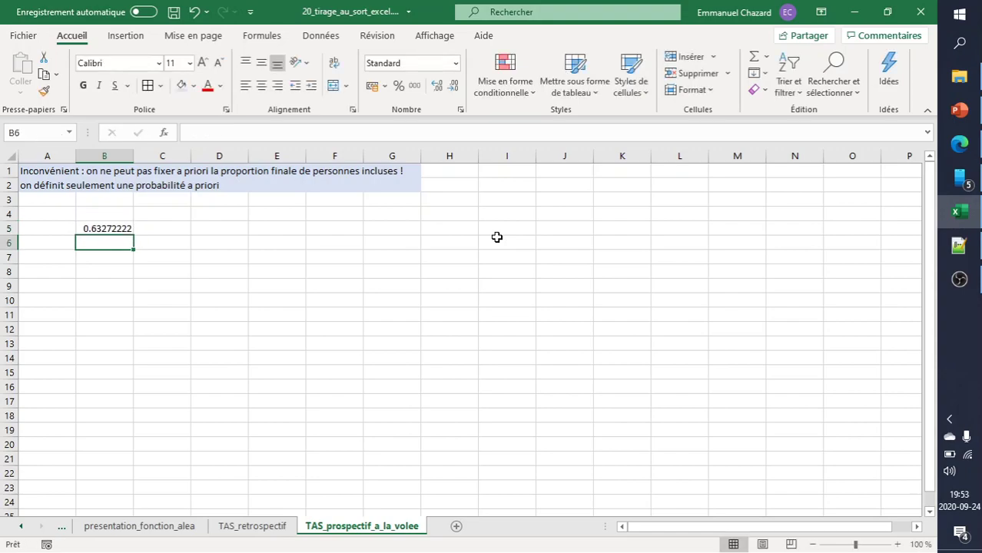
key("Up")
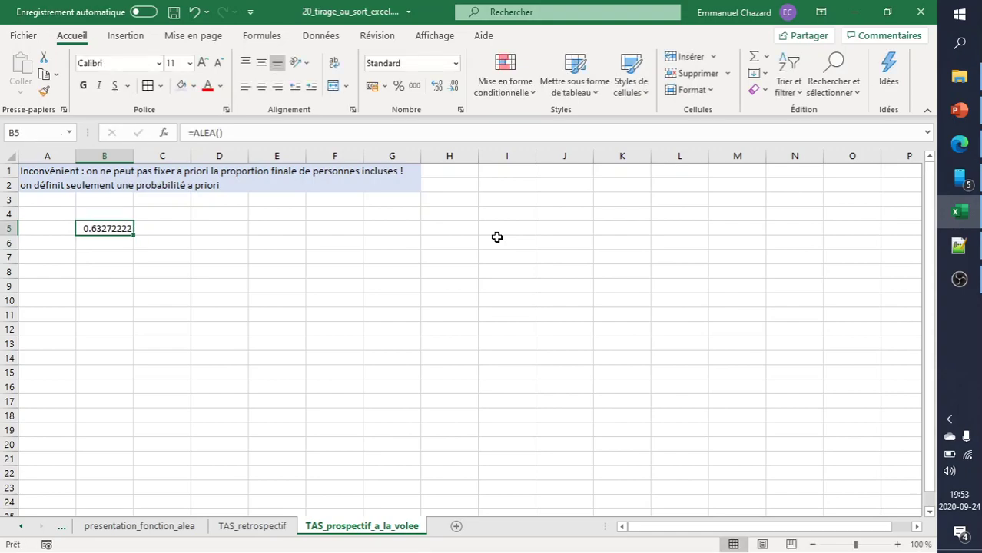
- Extend the random formula in B5 to =ALEA()>0.8 so that it returns a true/false draw
left_click(333, 132)
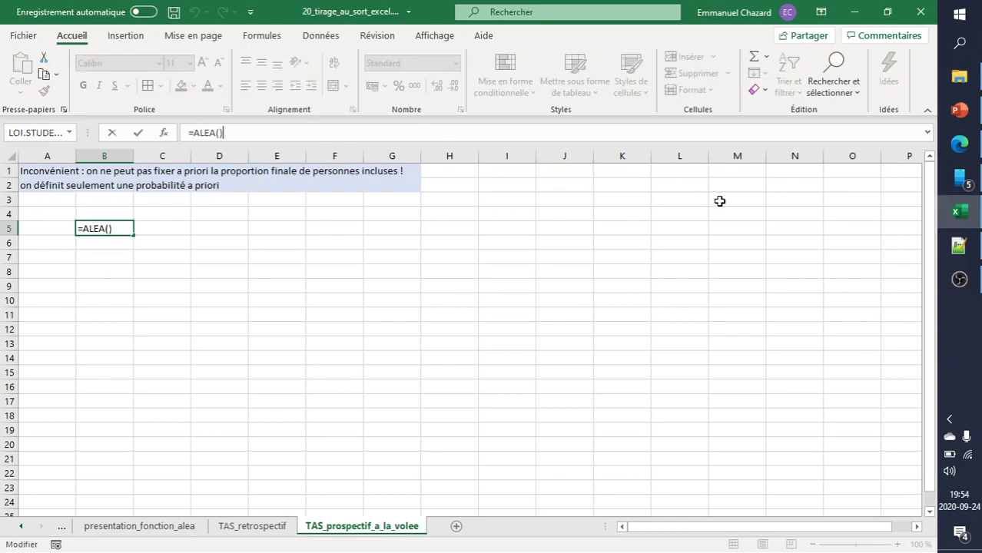
type(">0.")
type("5")
key("Return")
key("Up")
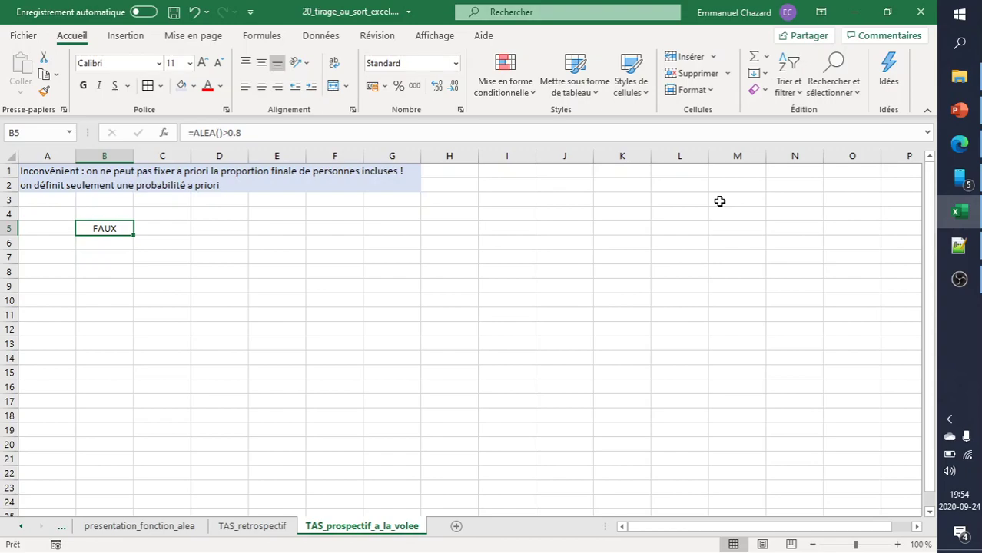
- Re-enter the unchanged formula in B5 several times to watch the successive random draws
key("F2")
key("Return")
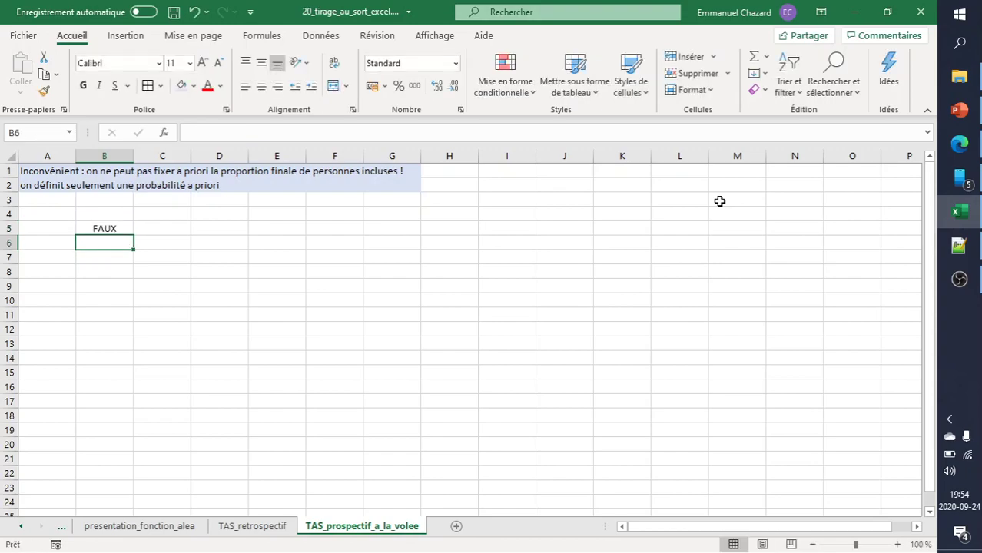
key("Up")
key("F2")
key("Return")
key("Up")
key("F2")
key("Return")
key("Up")
key("F2")
key("Return")
key("Up")
key("F2")
key("Return")
key("Up")
key("F2")
key("Return")
key("Up")
key("F2")
key("Return")
key("Up")
- Number the first three people by entering 1, 2 and 3 in A5:A7
key("Left")
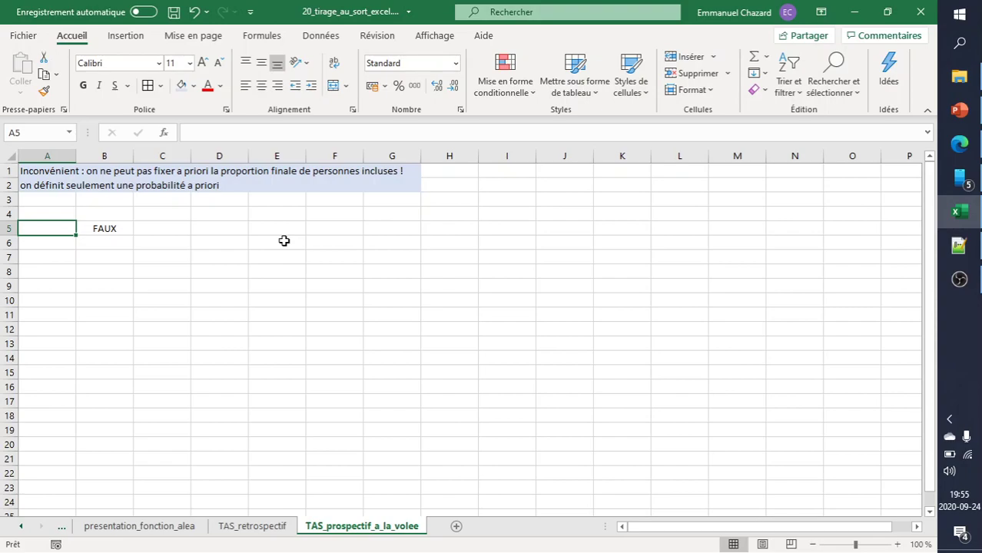
type("1")
key("Return")
type("2")
key("Return")
type("3")
key("Return")
key("Up")
key("Up")
key("Up")
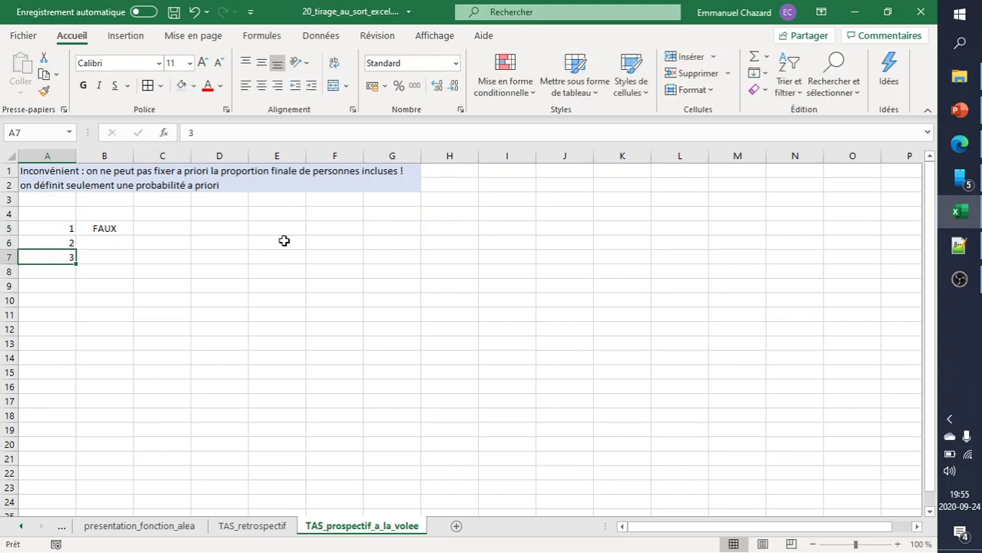
- Extend the number series from A5:A7 down column A to 120 in A124
key("shift+Down")
key("shift+Down")
left_click_drag(76, 265, 38, 356)
left_click(65, 328)
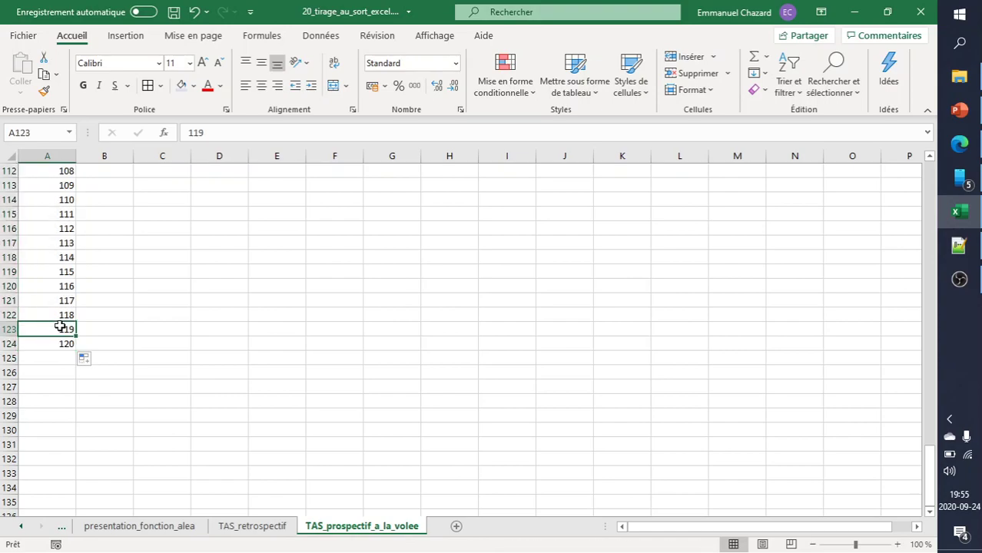
- Delete the numbers above 100 in column A, from A105 down to the end of the series
scroll(110, 333, "up", 4)
left_click(44, 239)
key("ctrl+shift+Down")
key("Delete")
key("Up")
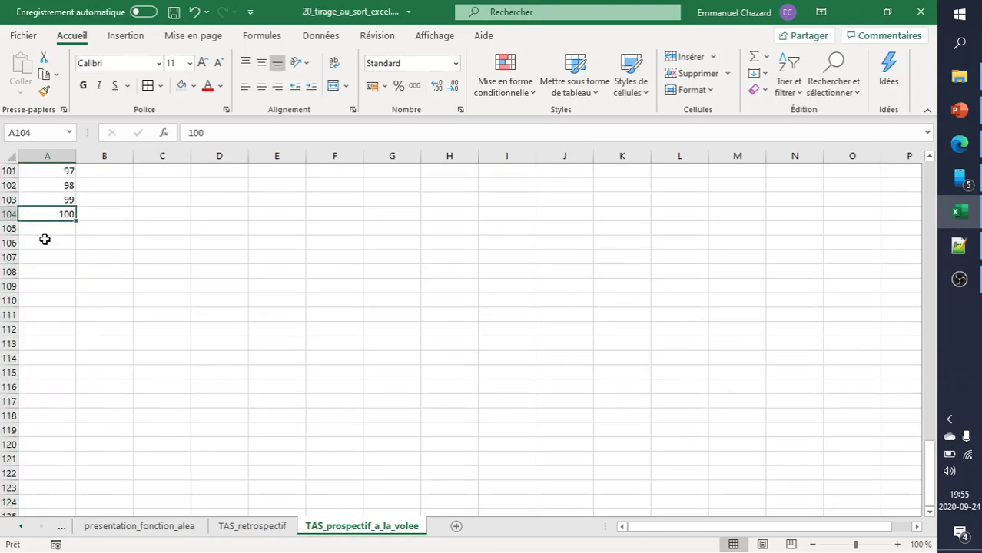
- Return to B5 and copy its =ALEA()>0.8 formula down column B to row 104
key("ctrl+Up")
key("Up")
key("Up")
key("Down")
key("Down")
key("Right")
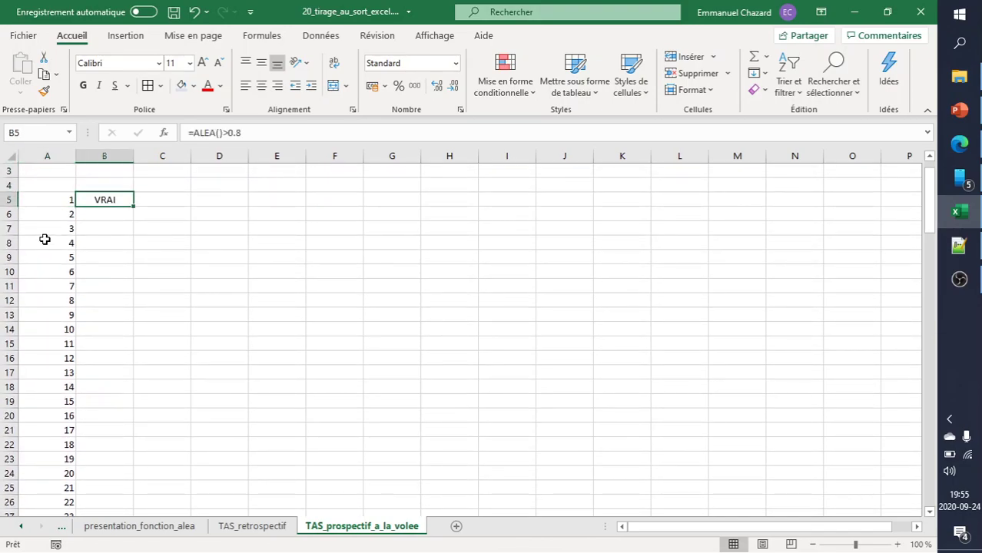
double_click(134, 206)
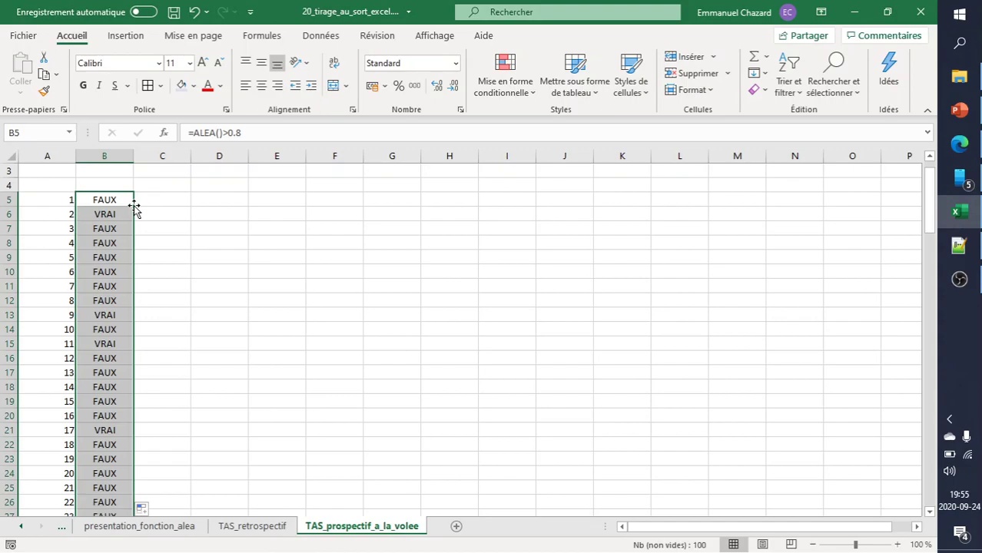
- Change the B5 formula to =(ALEA()>0.8)*1 and copy it down beside all the numbers
left_click(108, 203)
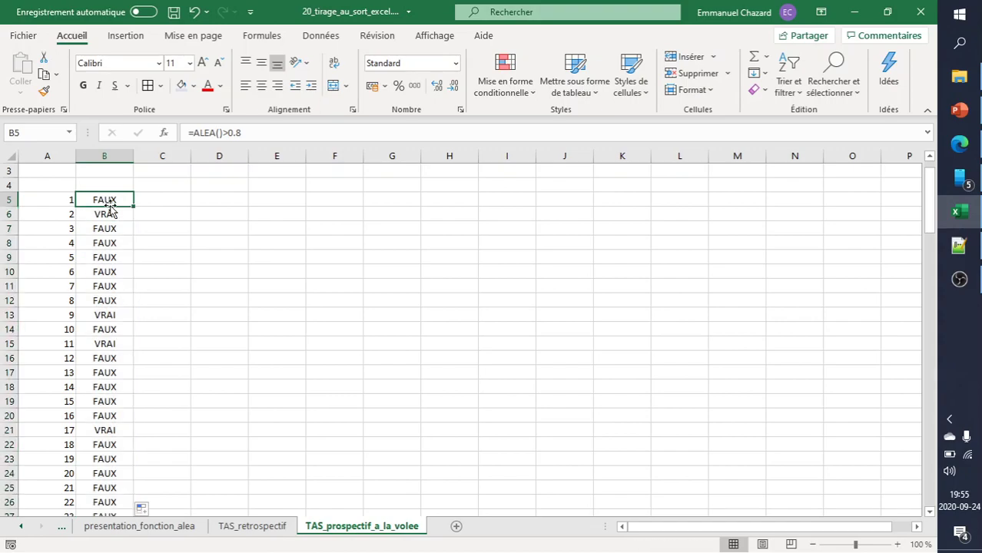
left_click(192, 133)
type("(")
left_click(260, 136)
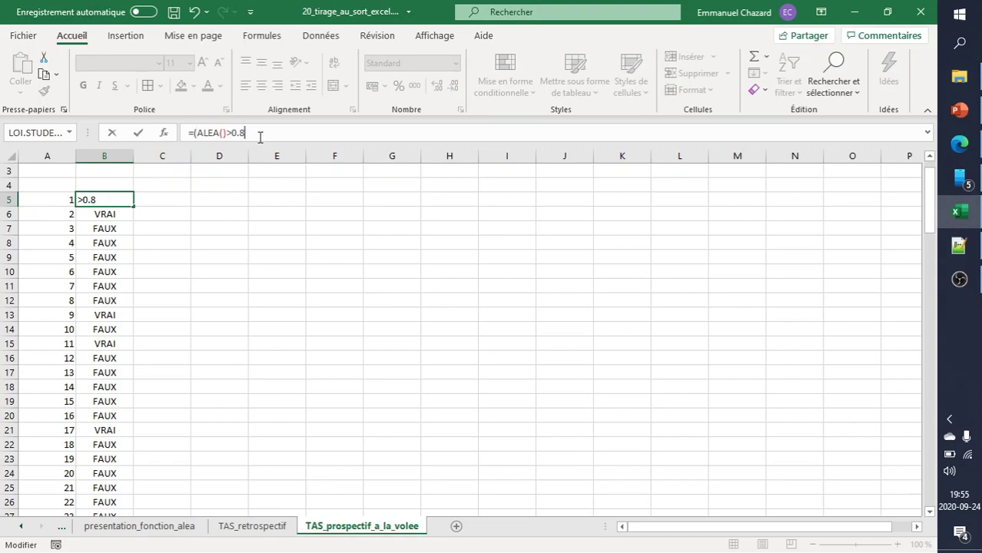
type(")*1")
key("Return")
key("Up")
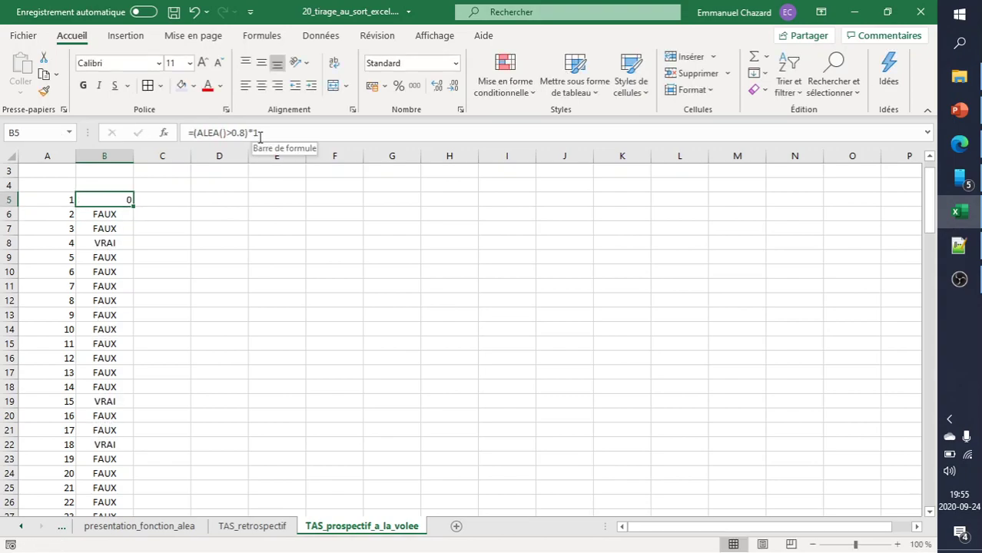
double_click(134, 206)
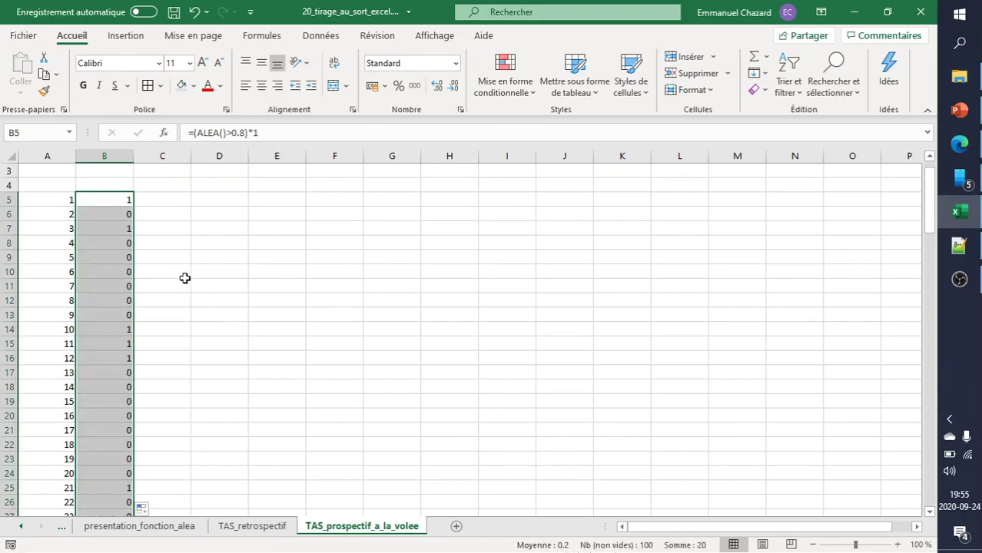
- Redraw all values by re-entering the unchanged formula in B6, and select B5:B104 to check the average and sum
left_click(116, 210)
left_click(300, 134)
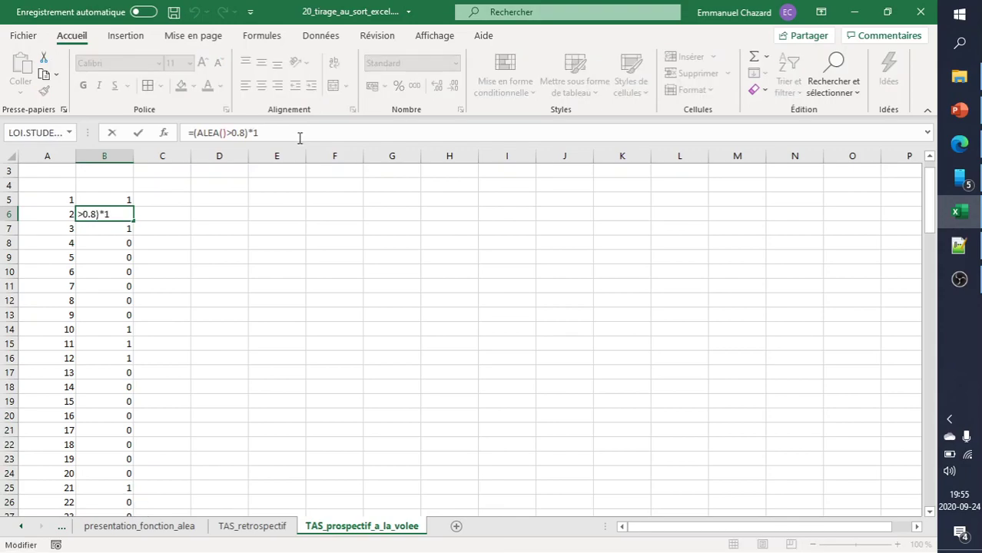
key("Return")
left_click(113, 198)
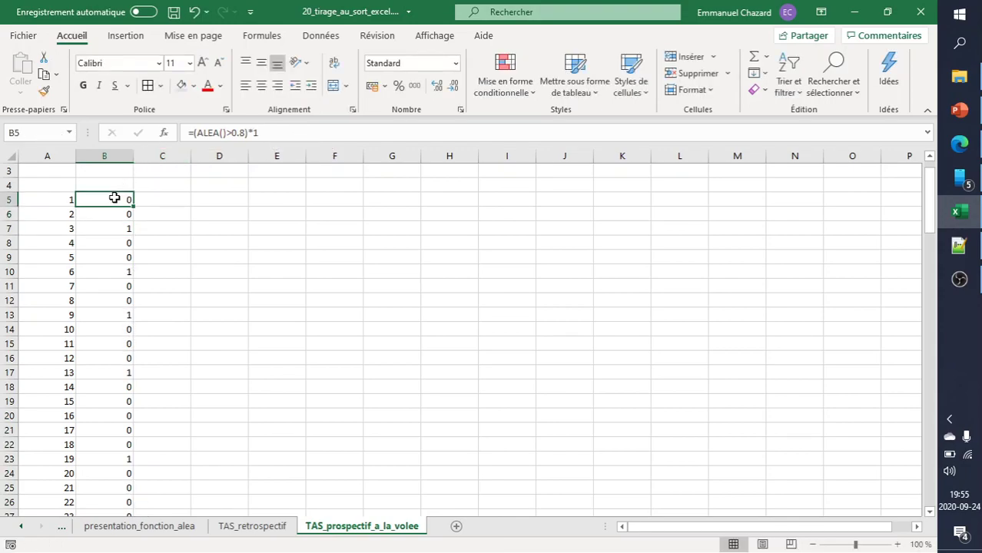
key("ctrl+shift+Down")
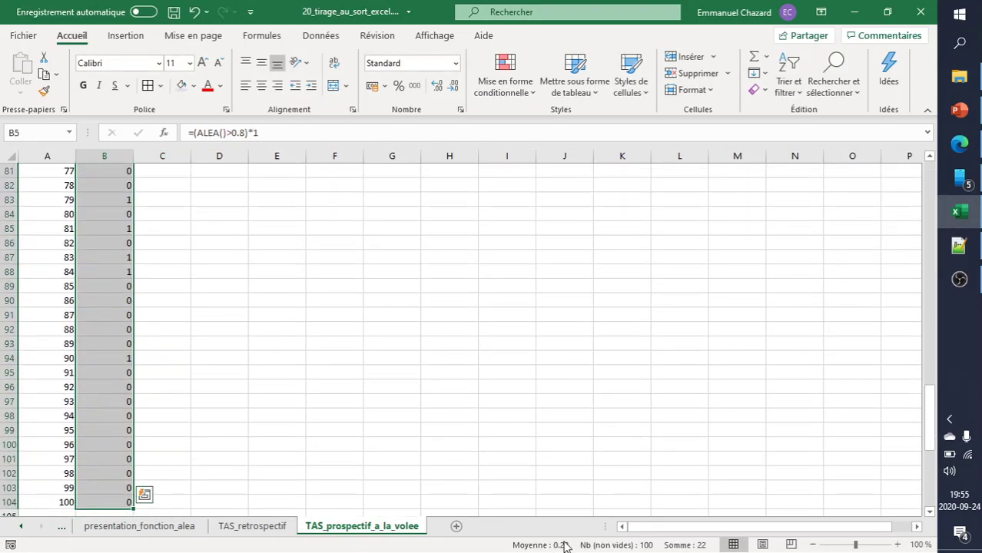